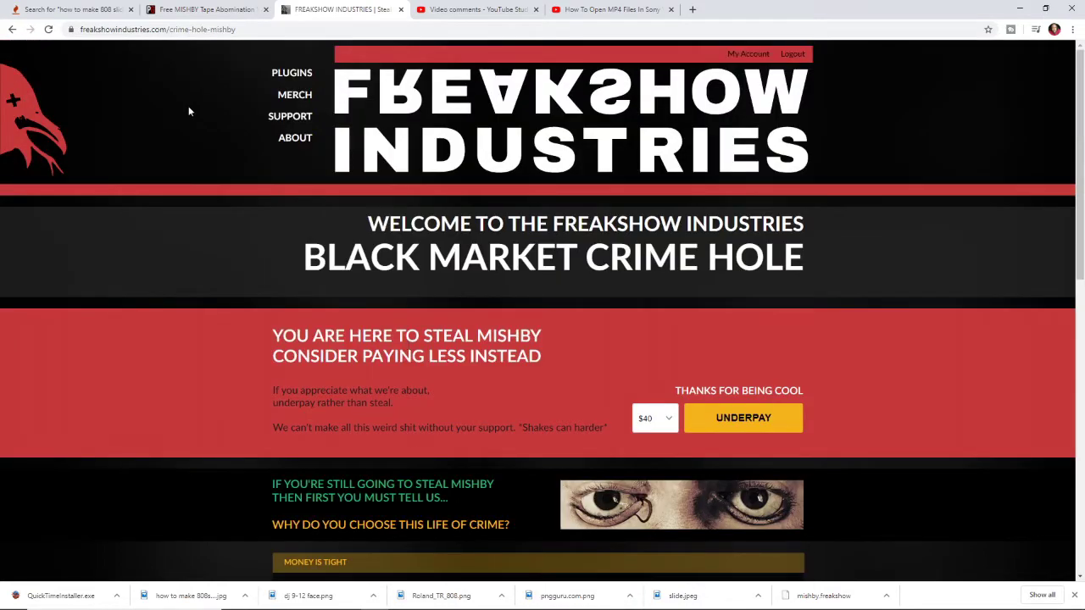
Step: Return to the MISHBY product page in Chrome and scroll through it
click(13, 30)
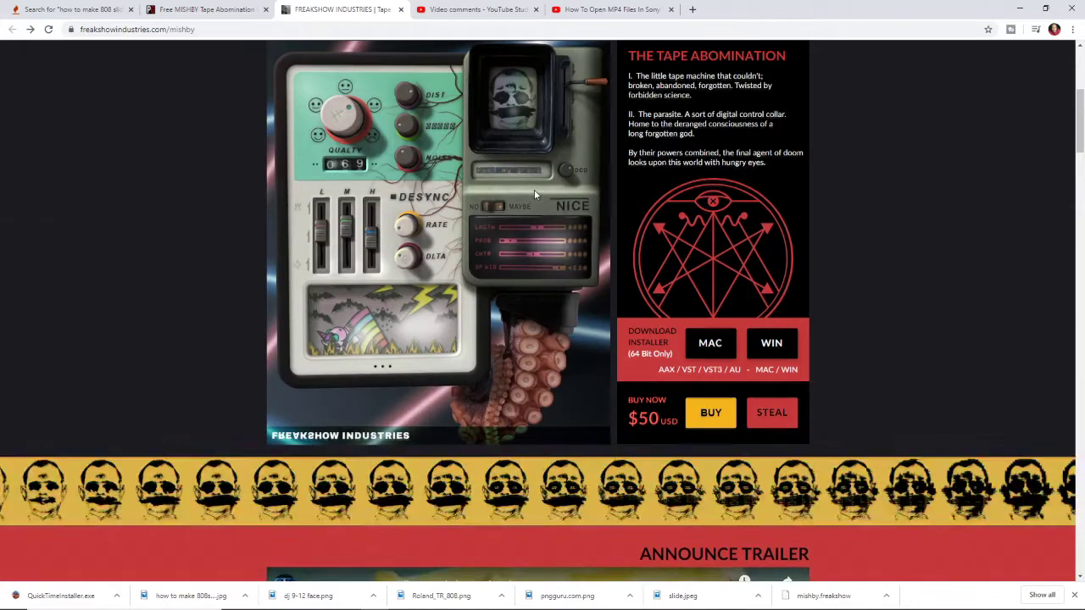
scroll(535, 195, up, 4)
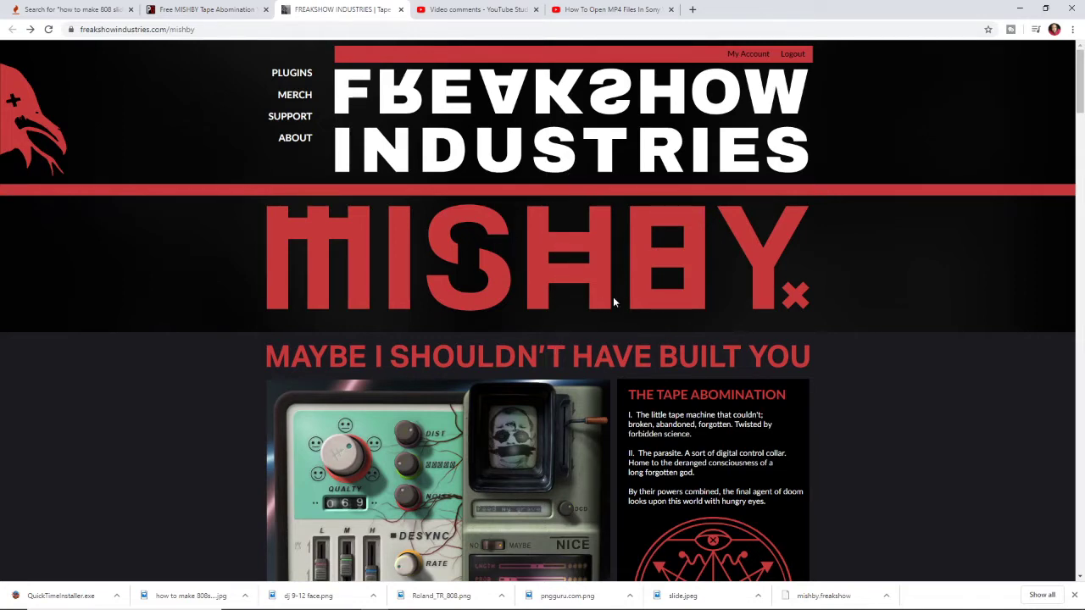
scroll(614, 303, down, 1)
scroll(614, 303, down, 2)
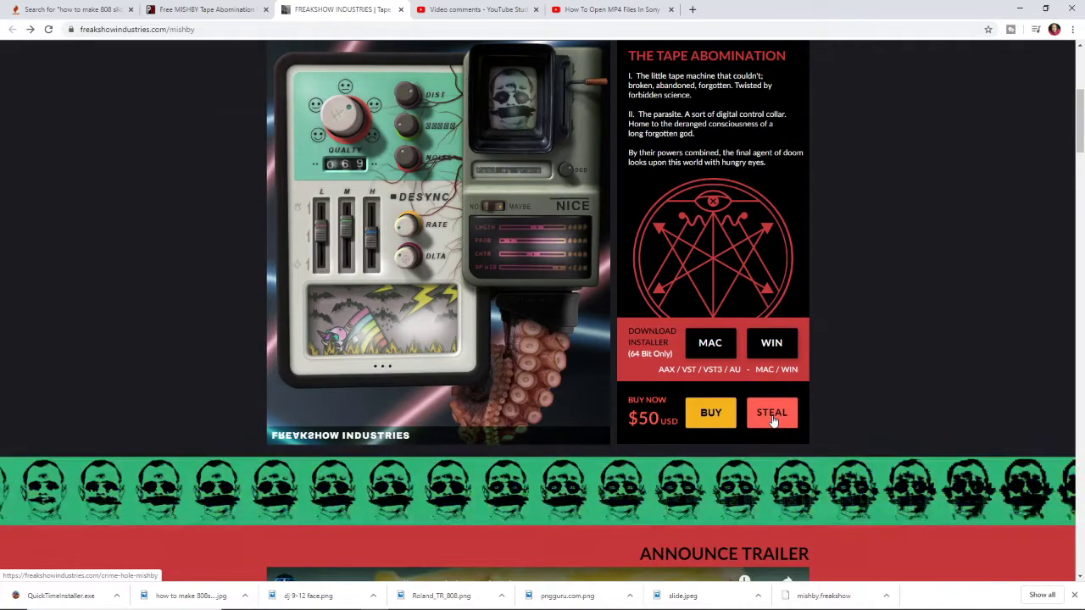
Step: Open MISHBY's free steal page and check the underpay price choices, keeping $40
click(773, 420)
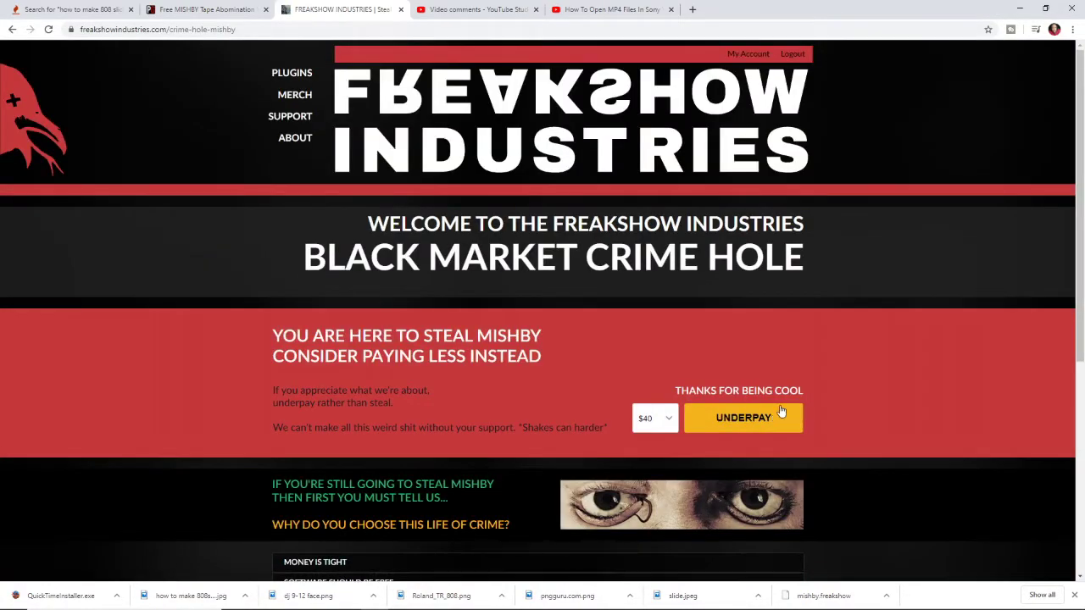
scroll(773, 411, down, 2)
click(670, 250)
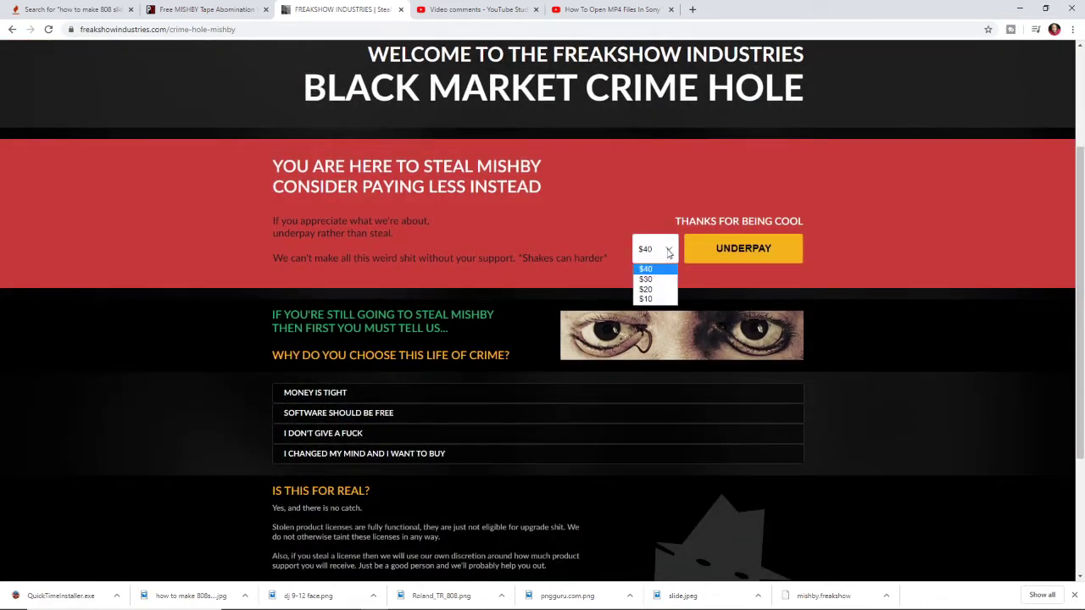
click(609, 162)
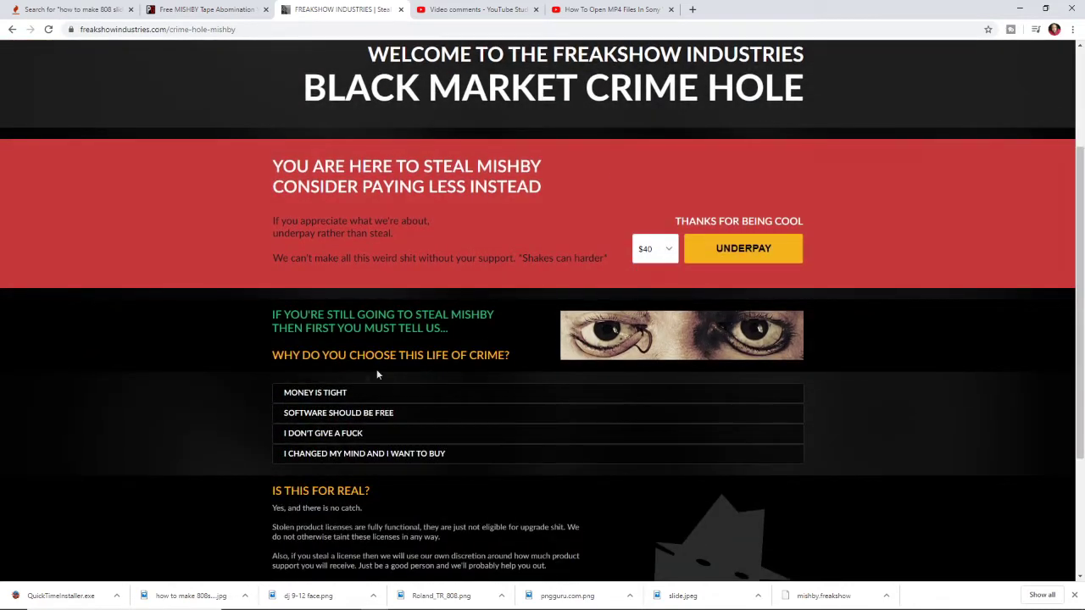
Step: Expand the 'Money is tight' reason to show its underpay and steal options, then minimize Chrome
click(314, 392)
scroll(534, 378, down, 2)
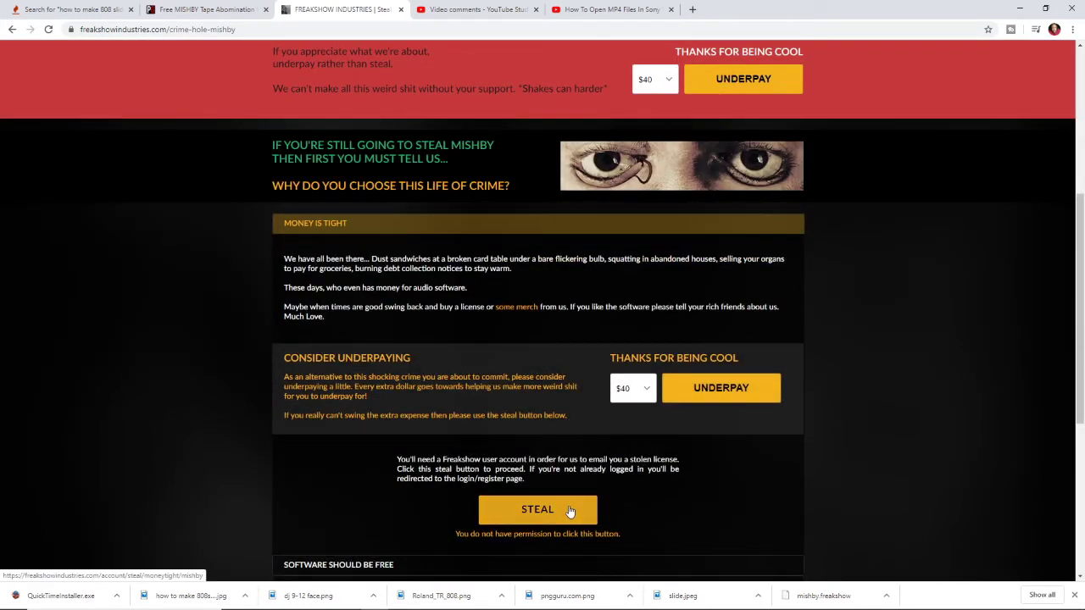
scroll(662, 419, down, 2)
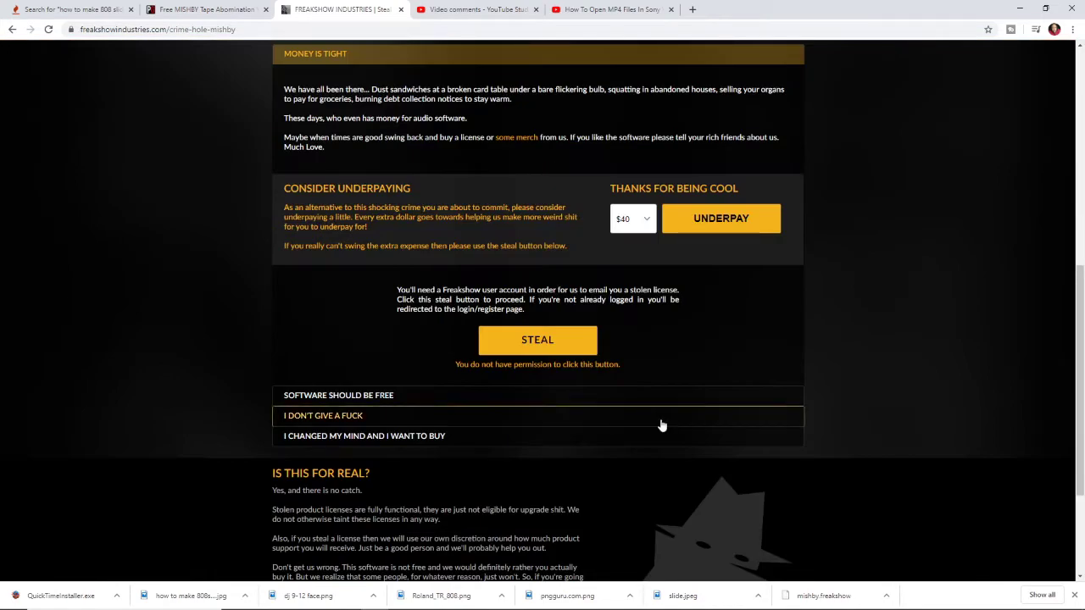
scroll(663, 424, up, 6)
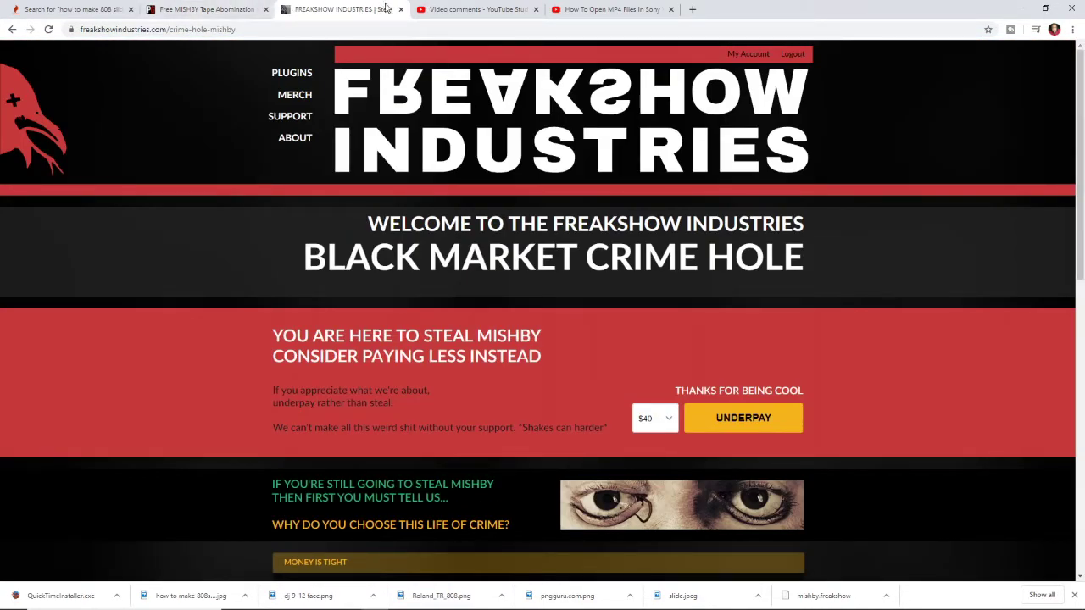
click(1019, 8)
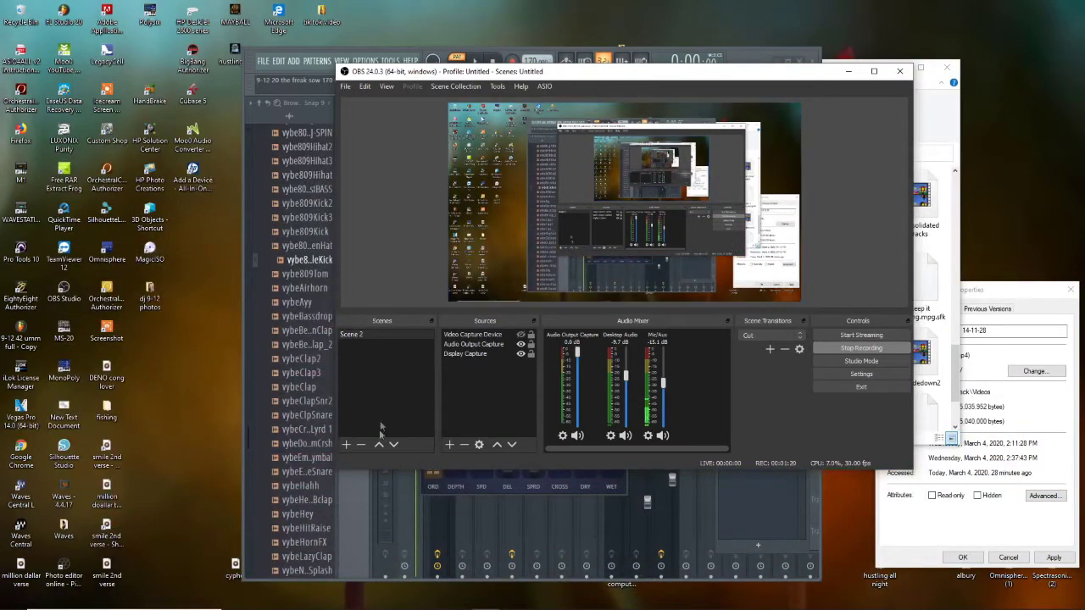
Step: Bring FL Studio forward, maximize it and show the Mixer
click(359, 484)
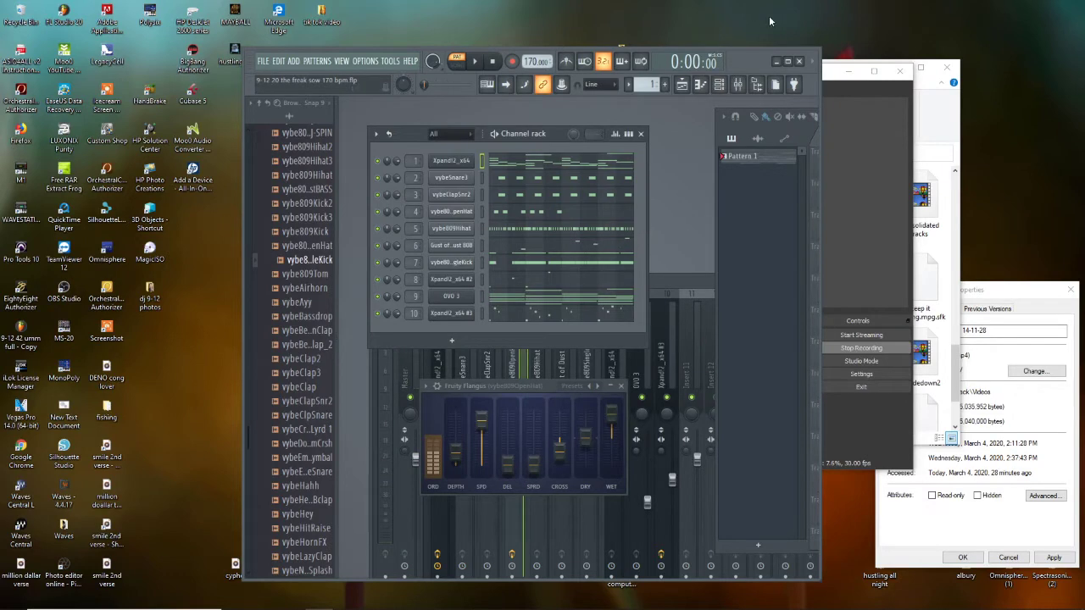
click(788, 61)
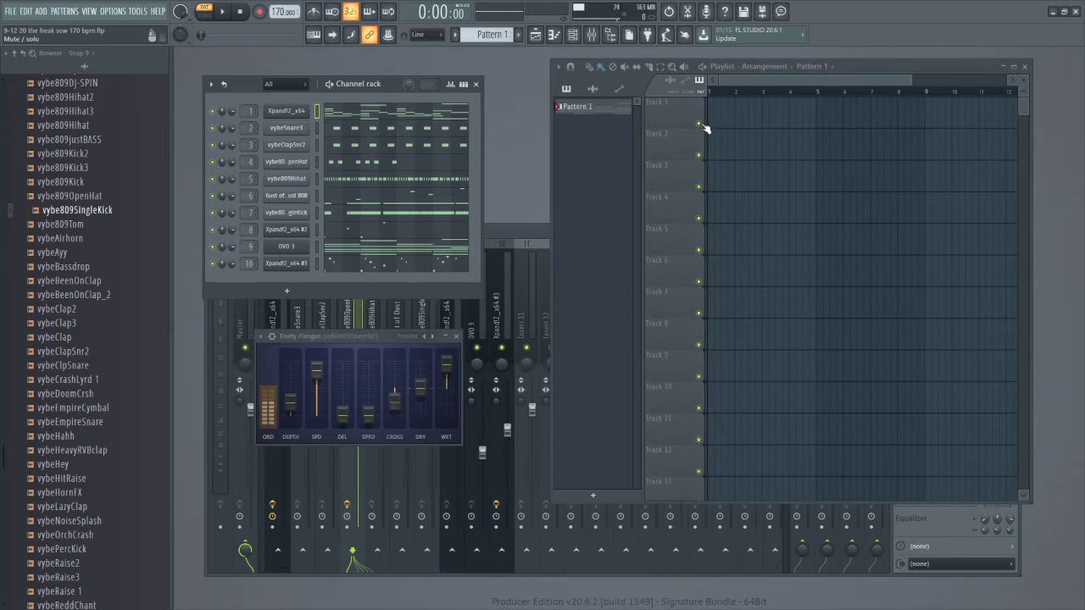
click(490, 233)
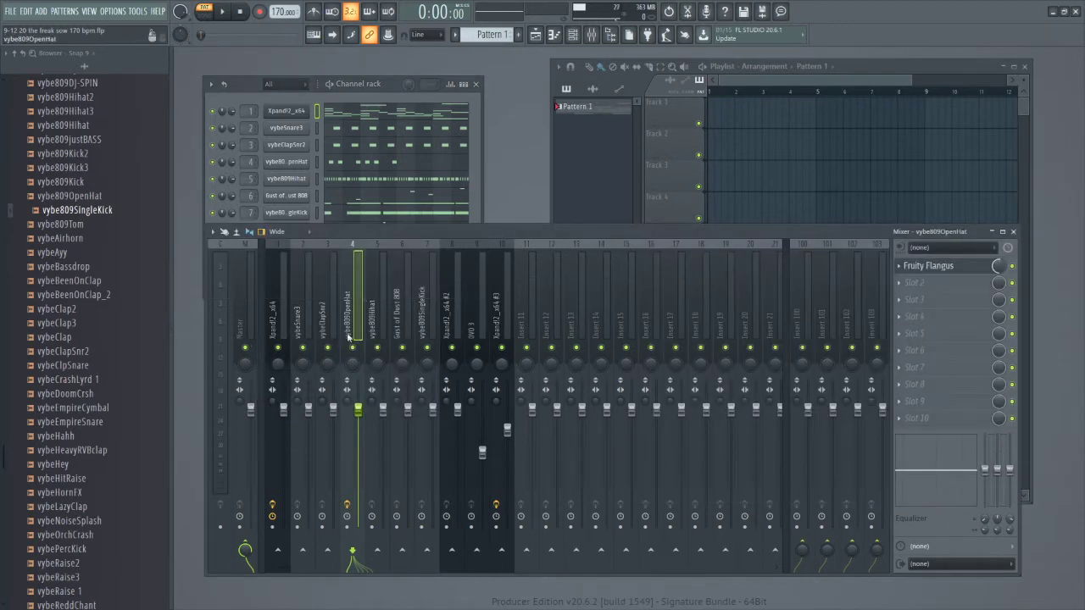
Step: Solo and select the Xpand2_x64 melody insert, then switch off its Gross Beat slot
right_click(278, 347)
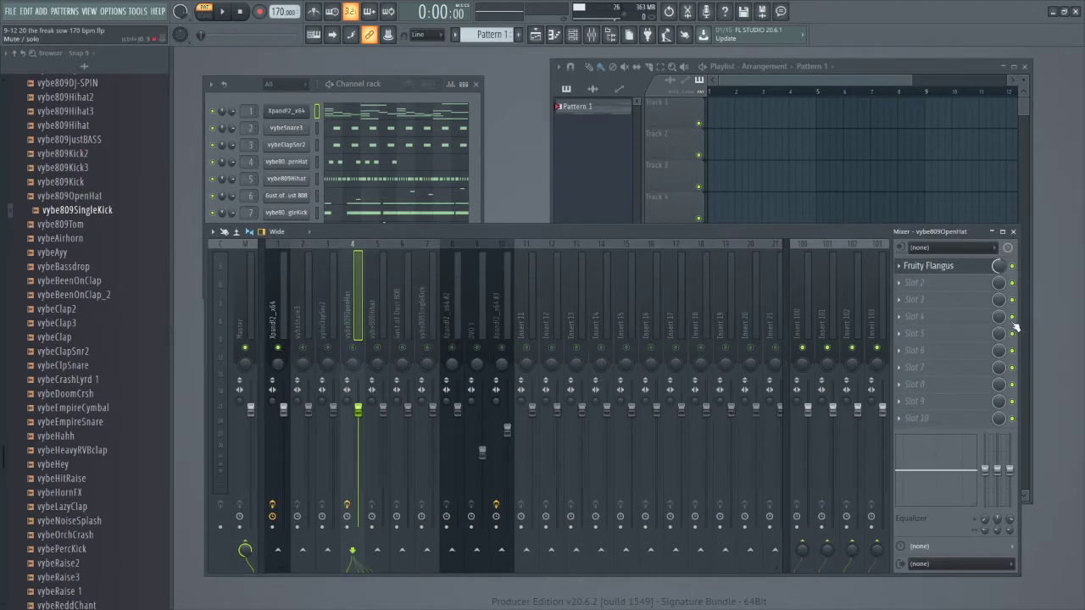
click(282, 310)
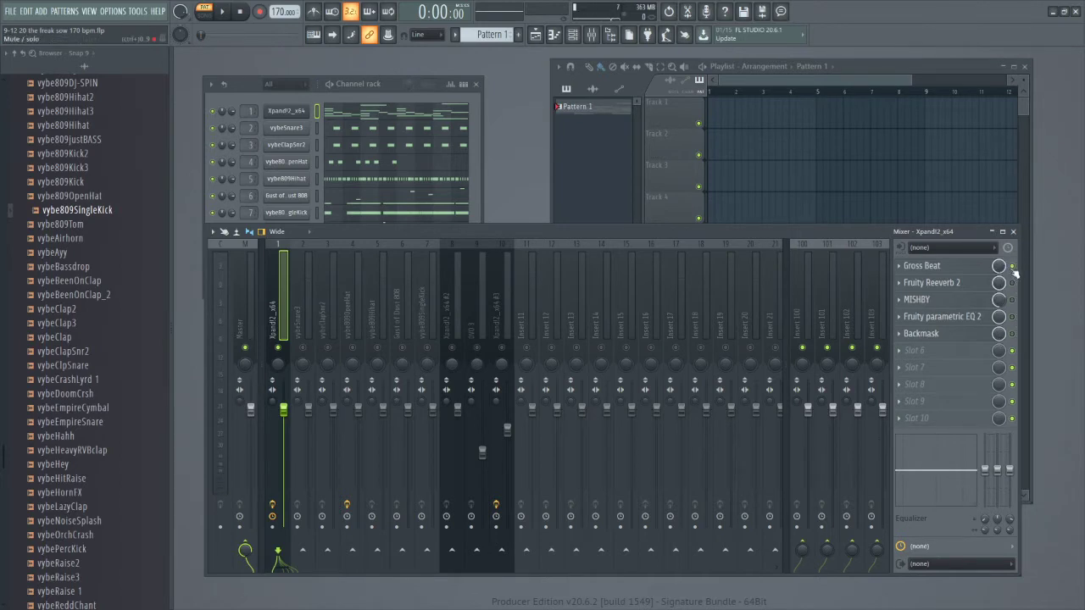
click(1012, 267)
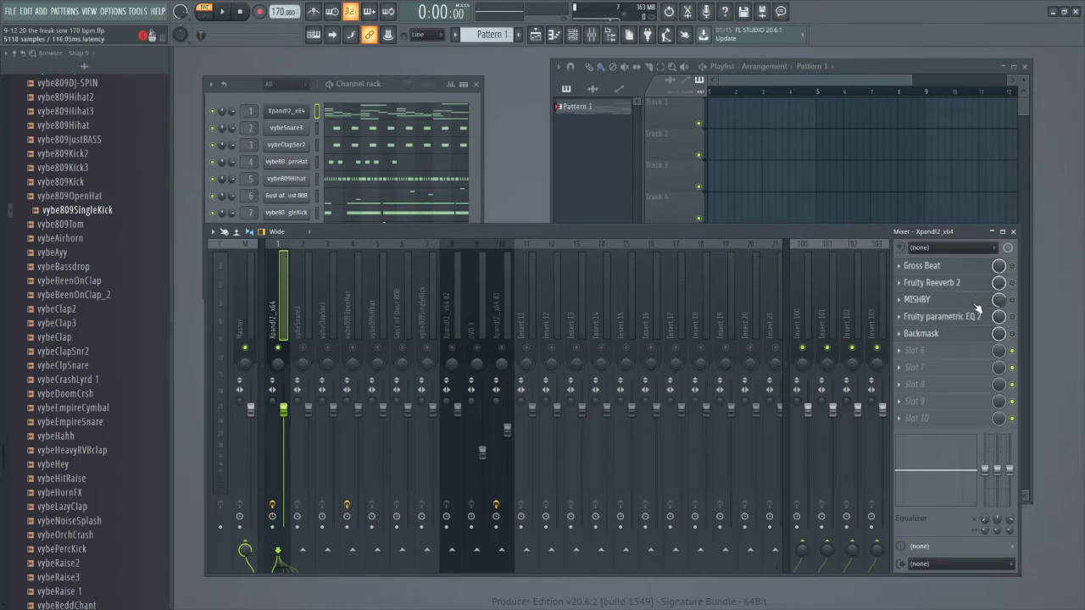
Step: Play the soloed melody loop without Gross Beat, then stop playback
key(space)
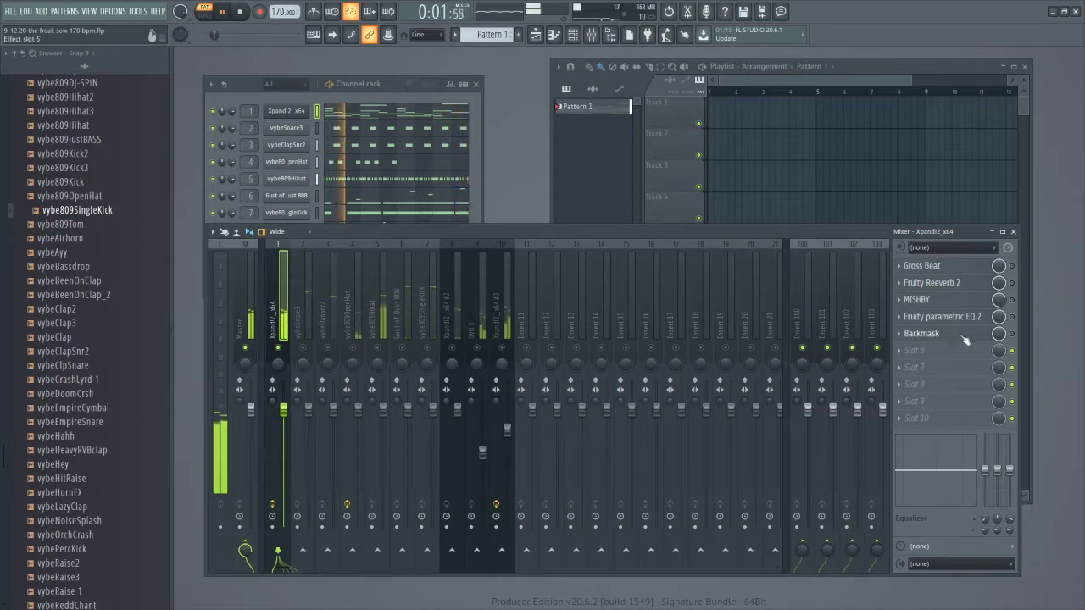
key(space)
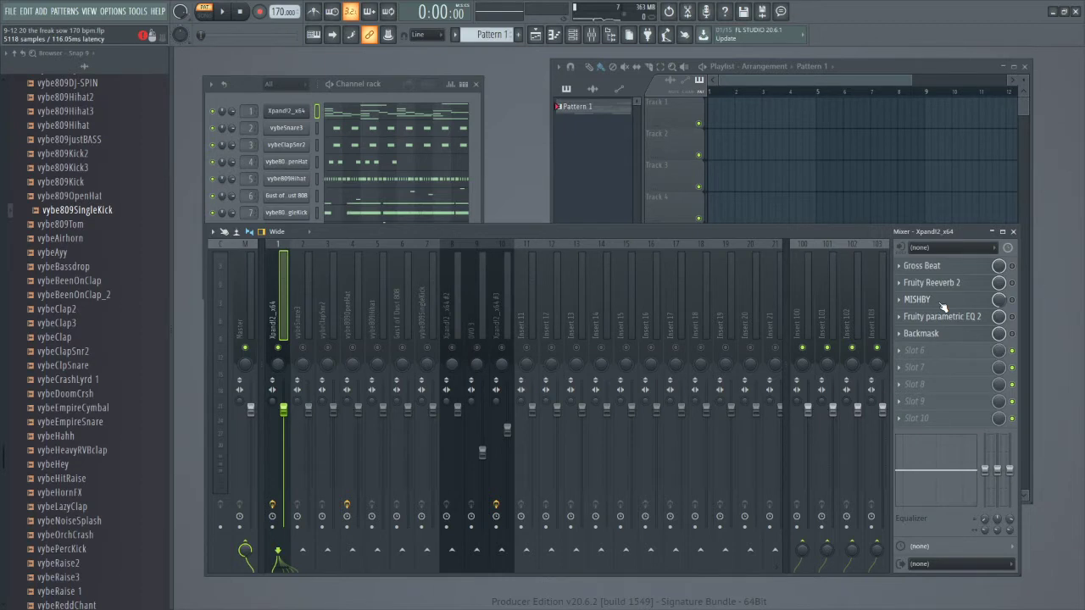
Step: Open MISHBY, toggle its H.A.L.P. help panel, and lower RATE from 2.18 to about 1.16
click(941, 302)
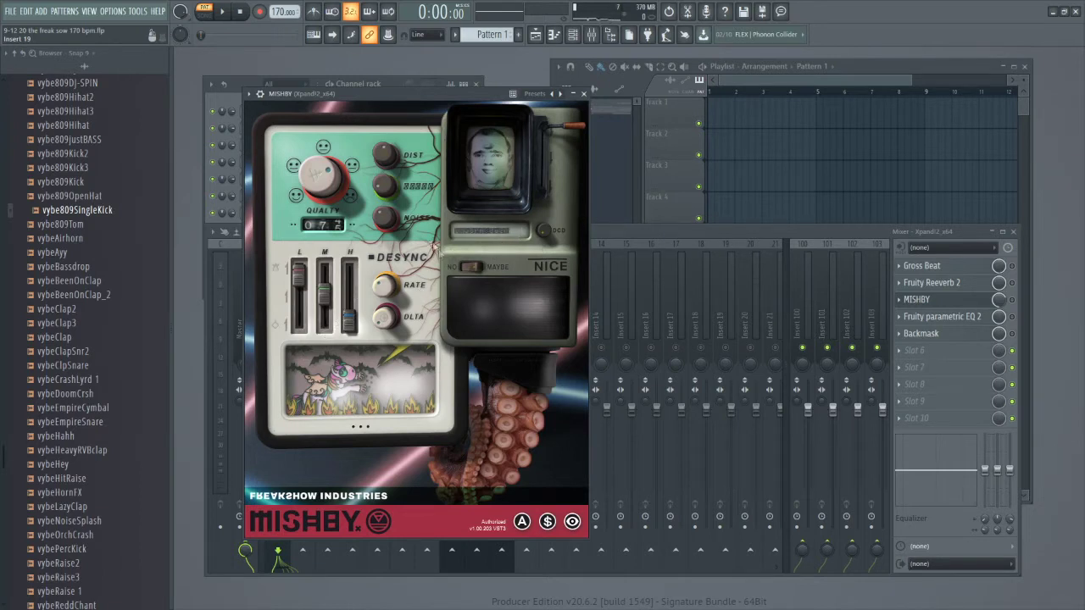
click(573, 524)
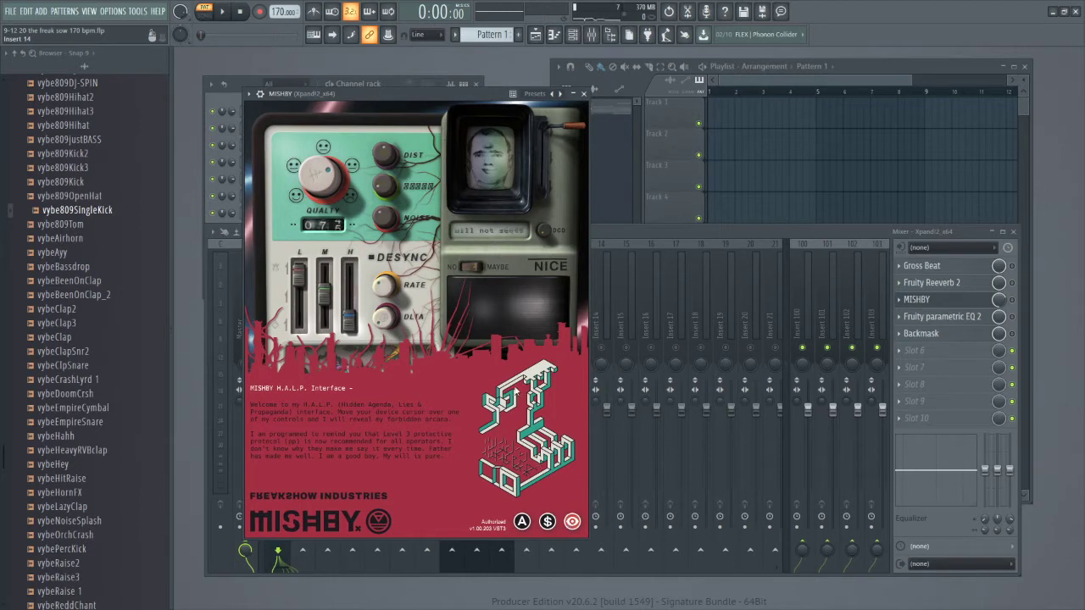
click(572, 522)
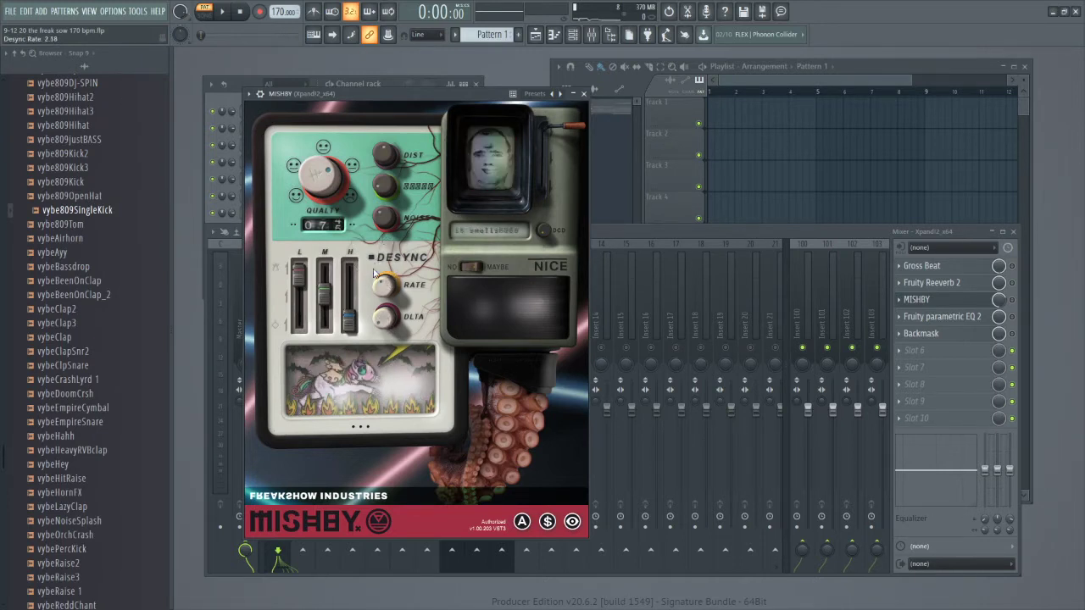
scroll(382, 290, down, 3)
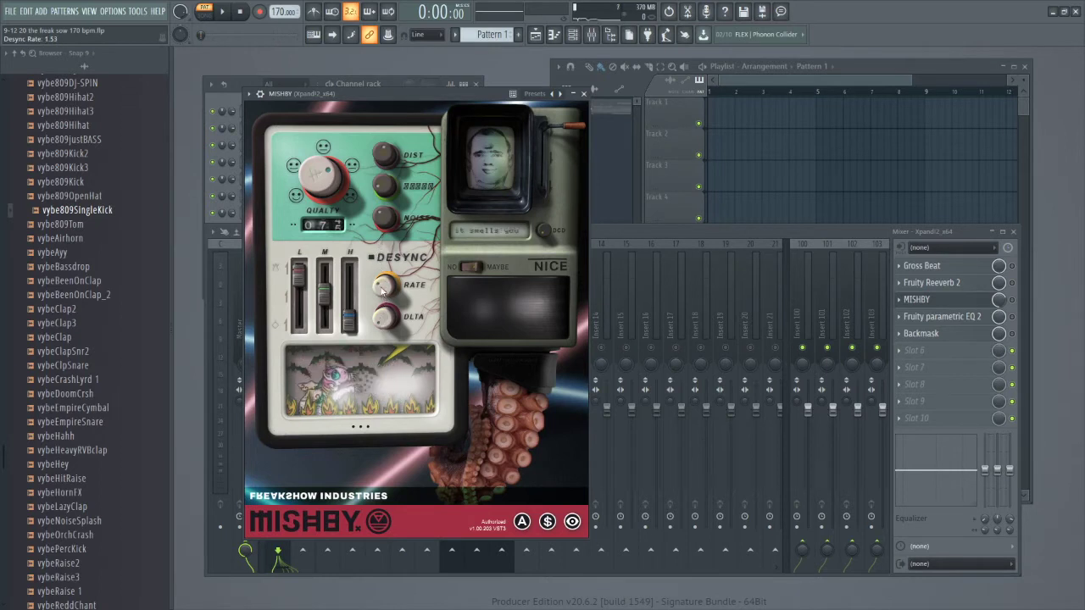
scroll(382, 290, down, 2)
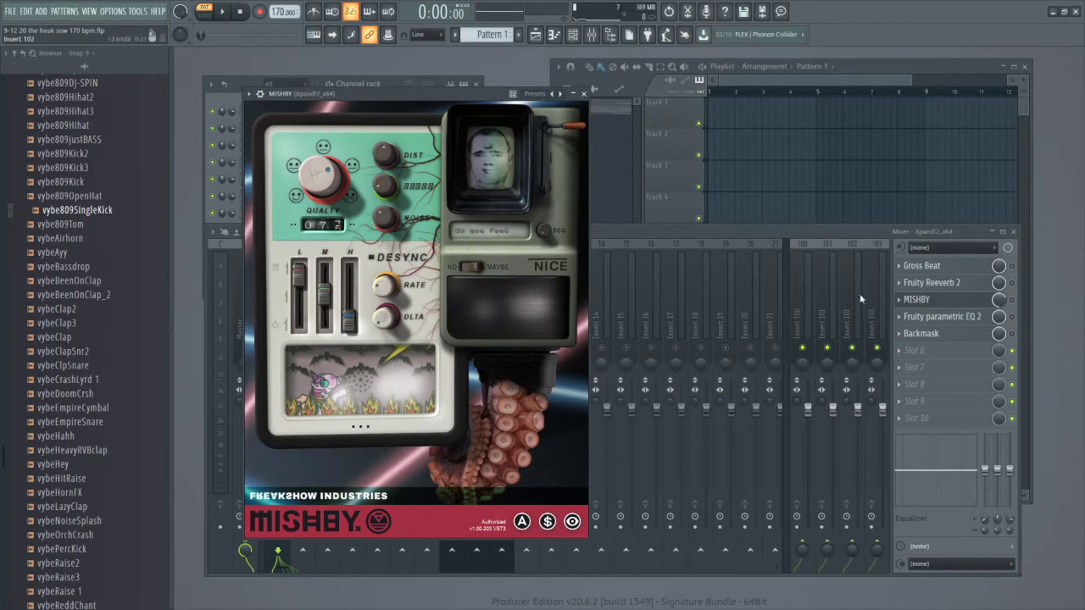
click(798, 230)
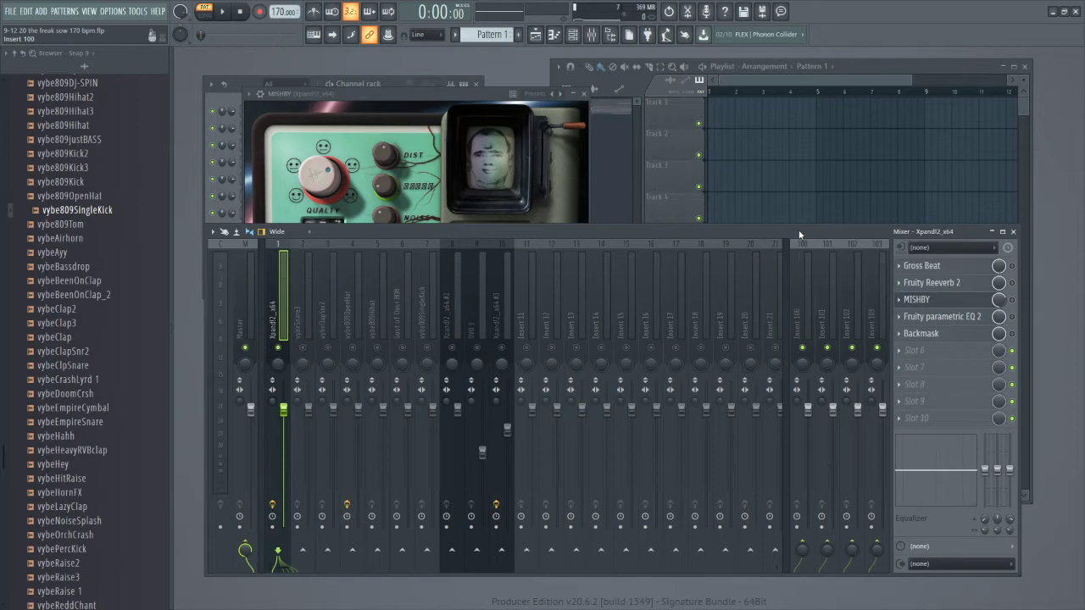
Step: Play the melody while switching MISHBY on and off in the mixer to compare
key(space)
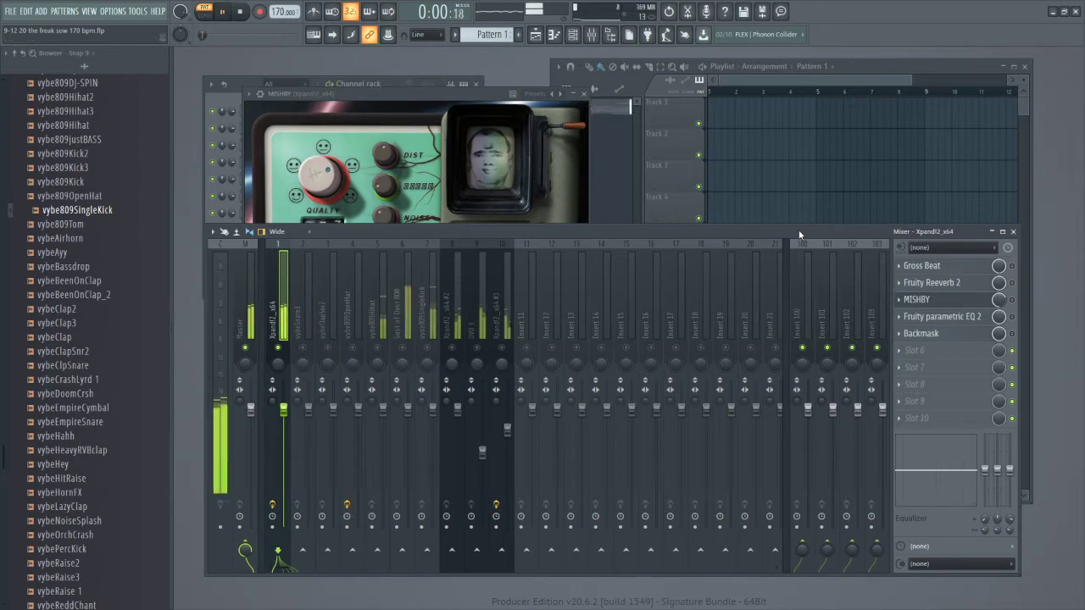
click(465, 95)
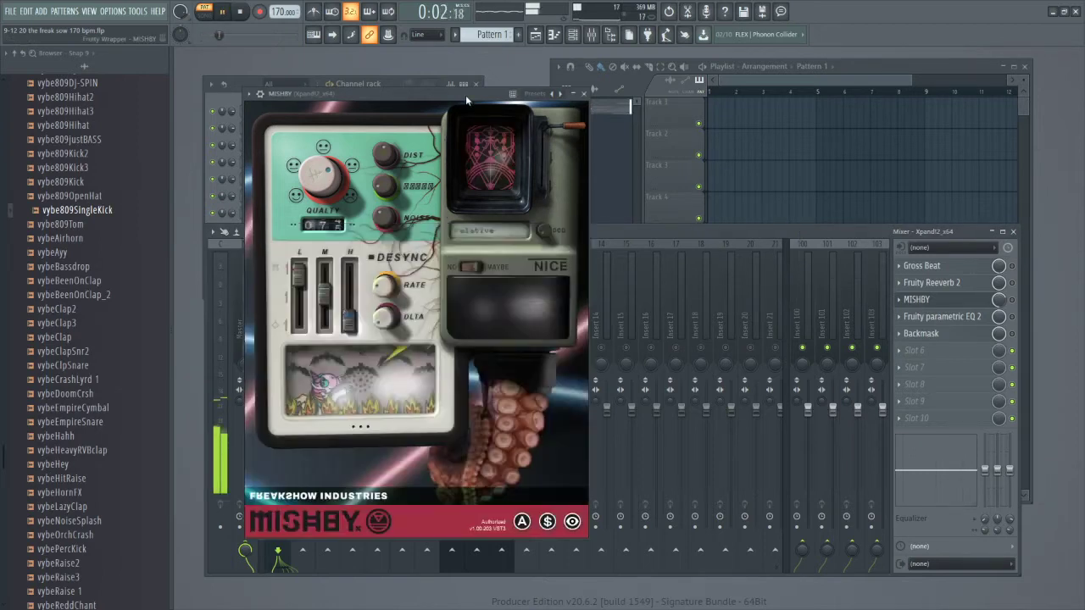
click(996, 300)
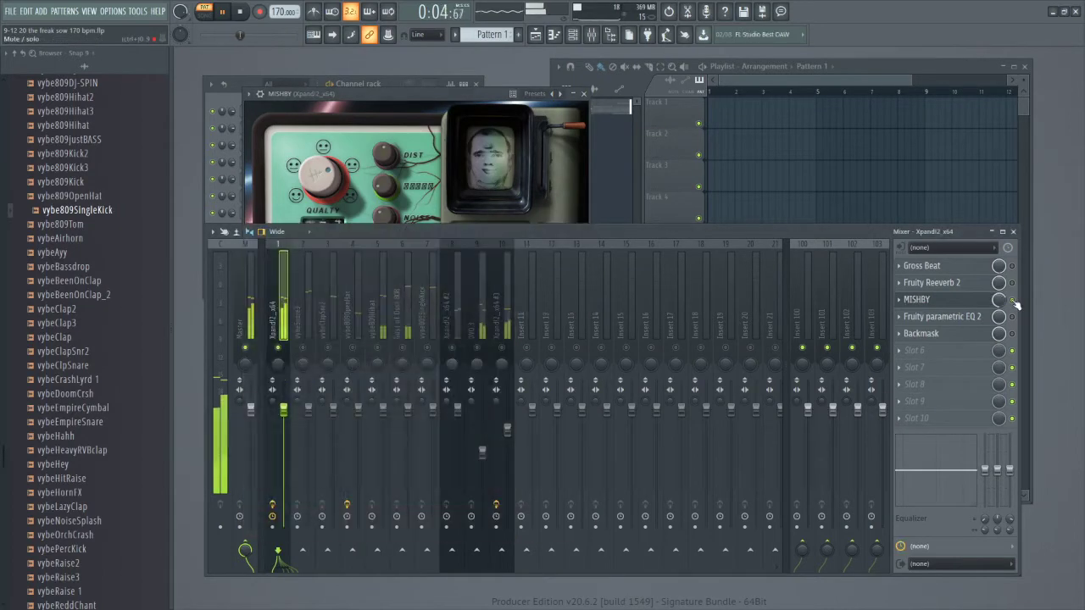
click(427, 101)
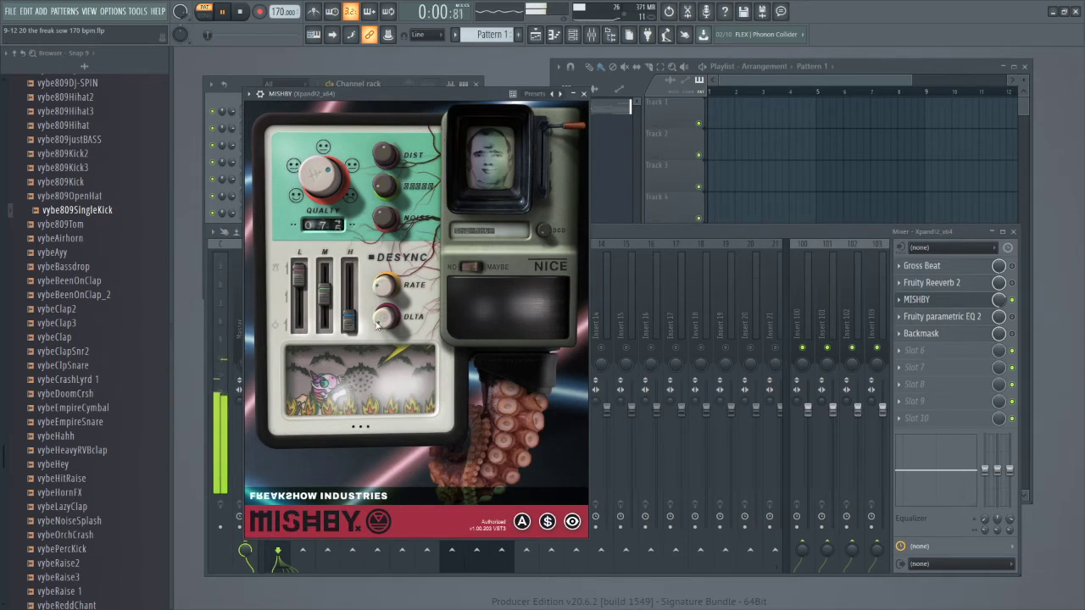
click(1014, 301)
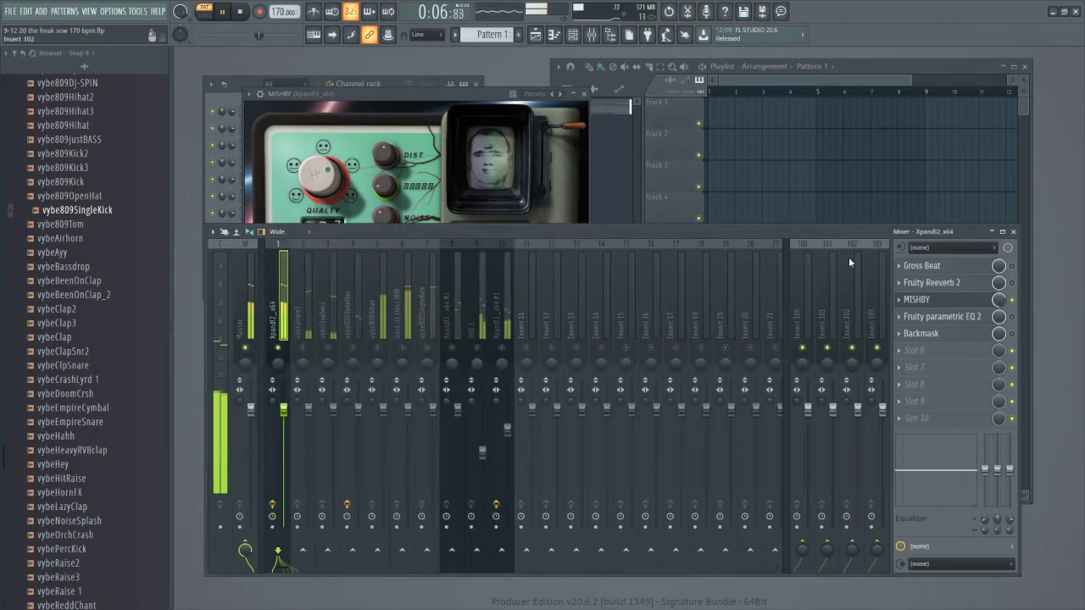
Step: Stop playback, nudge the MISHBY window slightly lower, and play again
key(space)
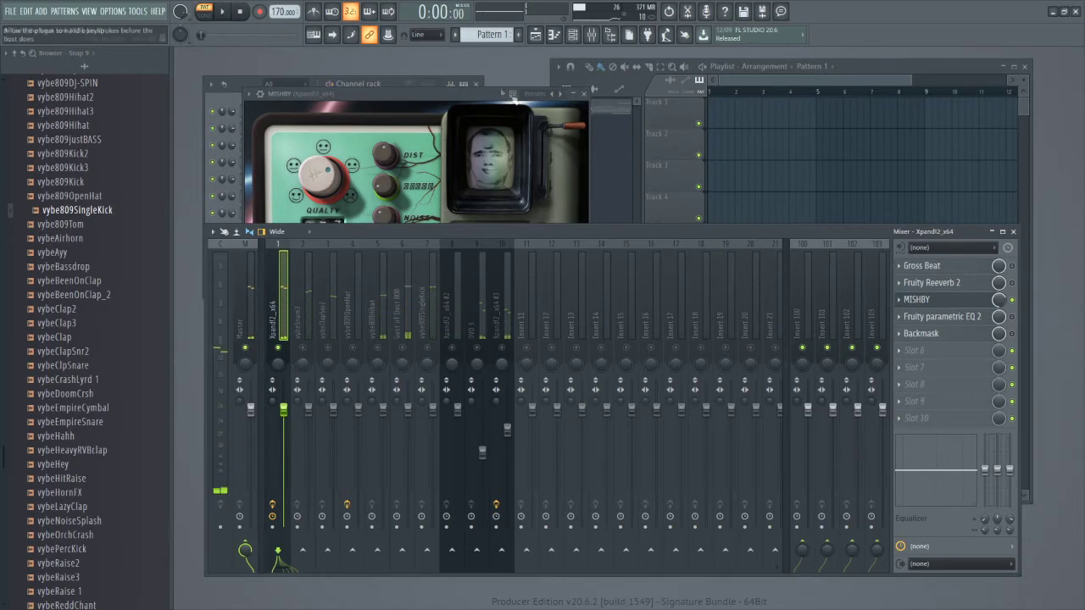
drag(491, 92, 488, 103)
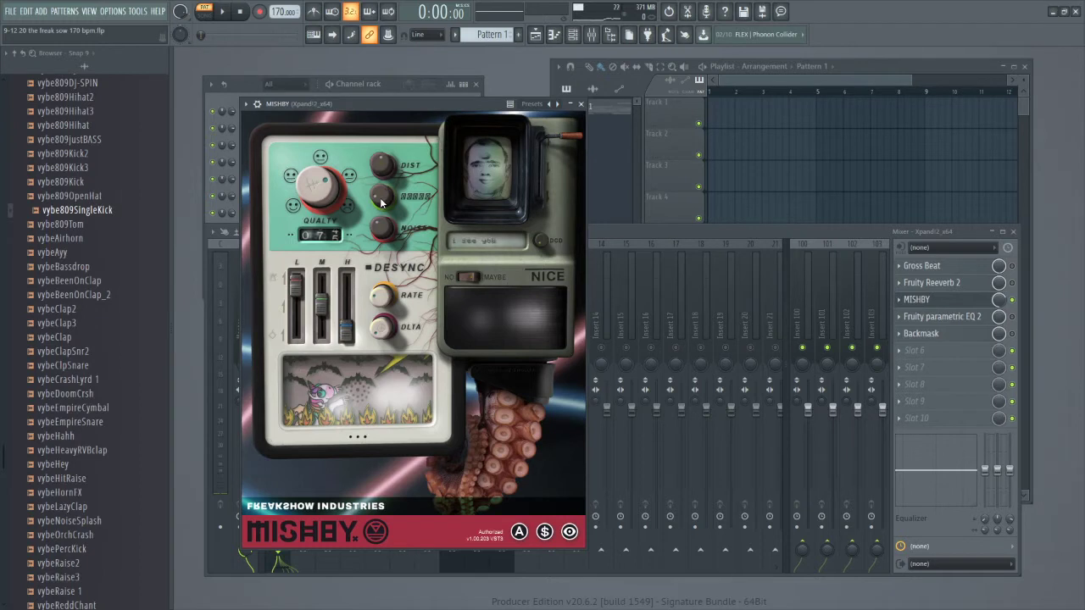
key(space)
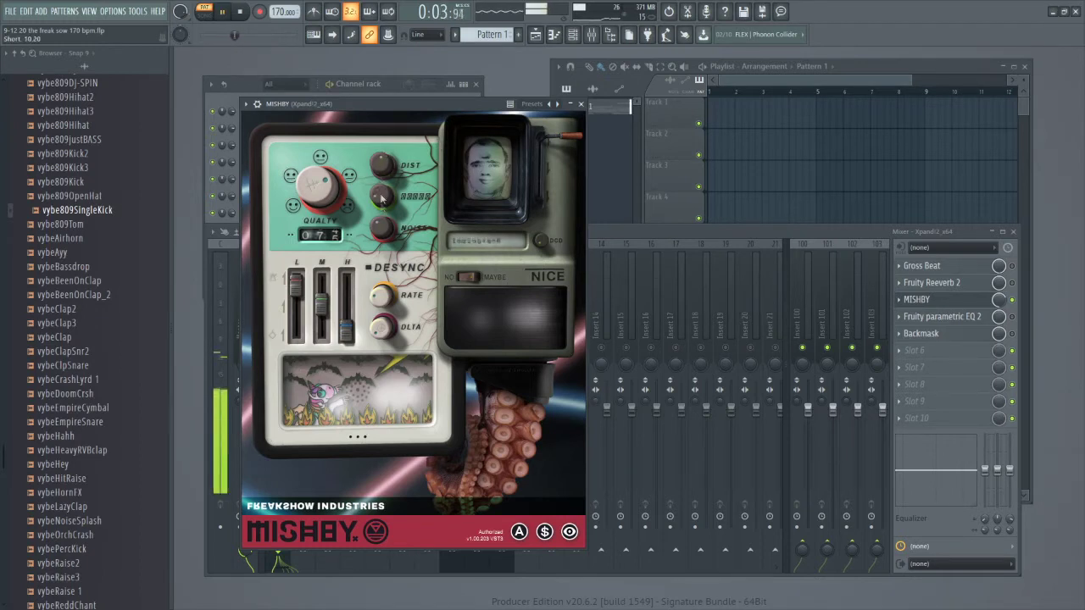
Step: Restart playback, raise MISHBY's distortion to about 6.14 and adjust its noise
key(space)
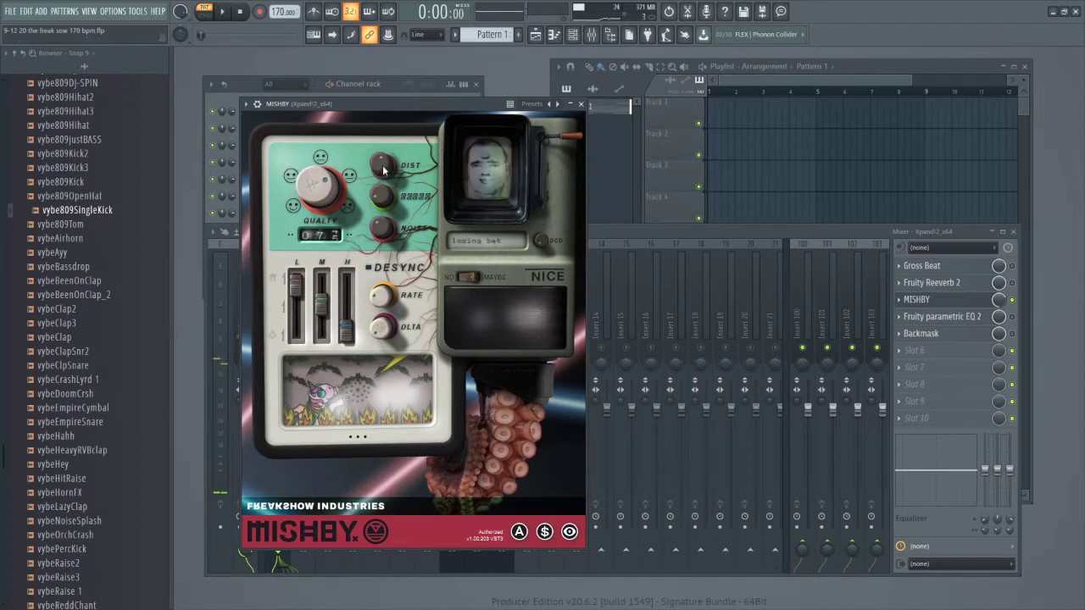
key(space)
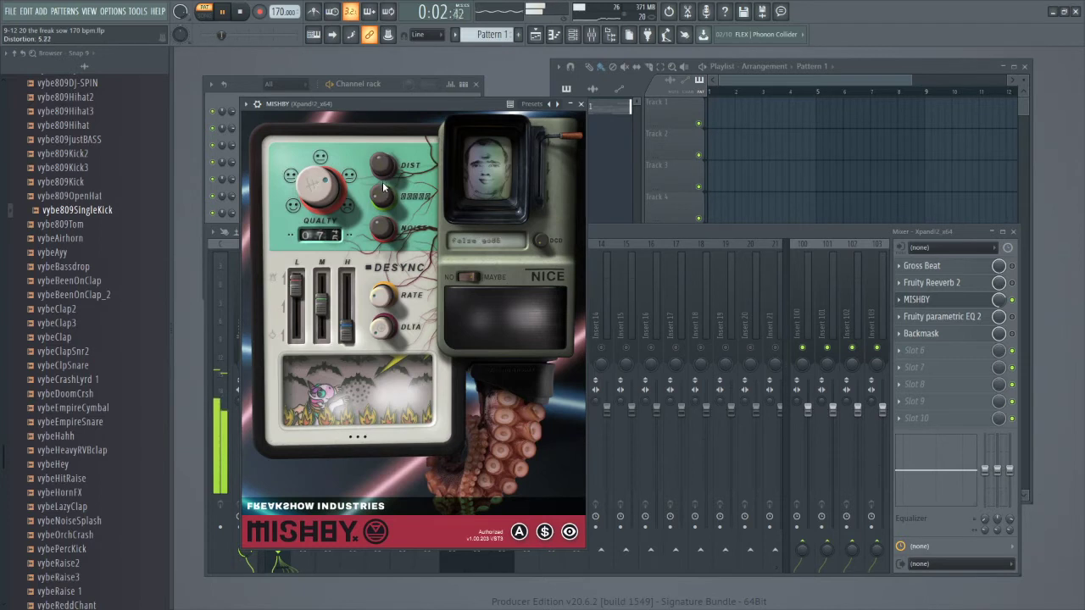
drag(390, 240, 388, 220)
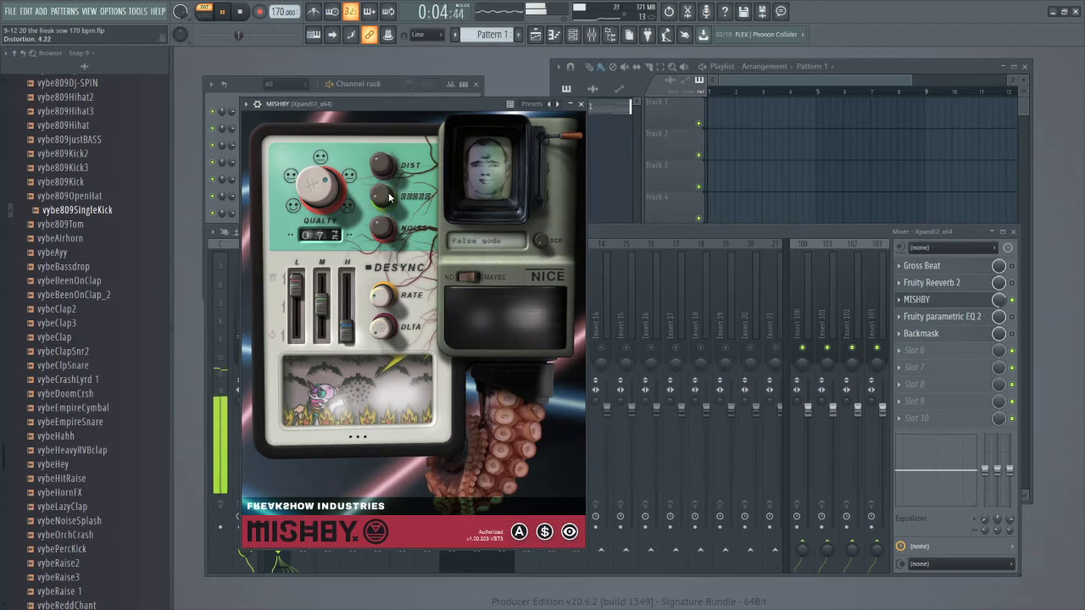
mouse_move(389, 196)
mouse_down()
mouse_move(388, 170)
mouse_move(381, 205)
mouse_up()
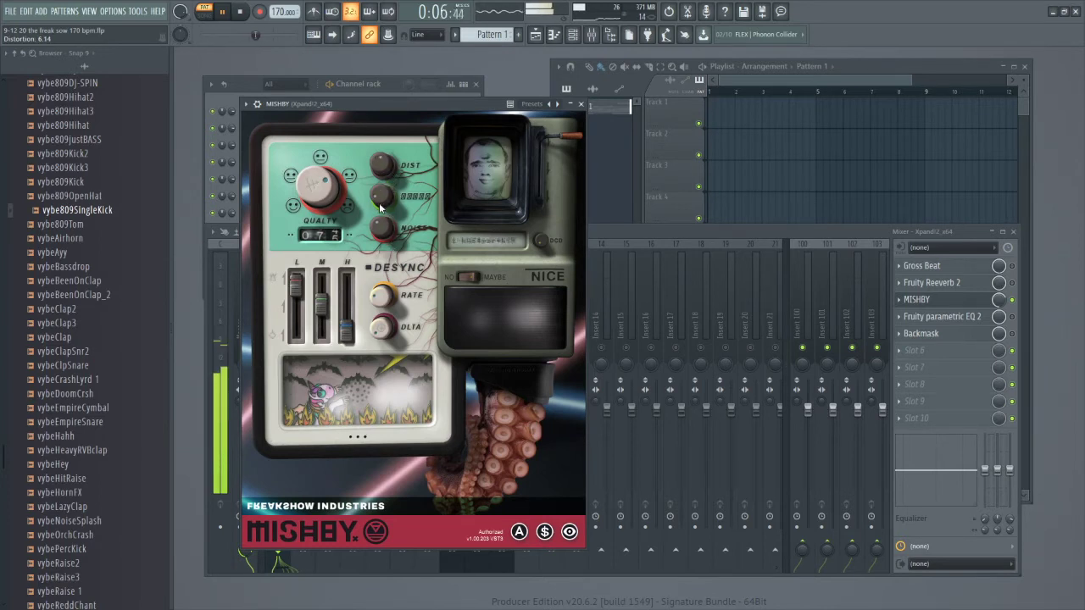
click(381, 232)
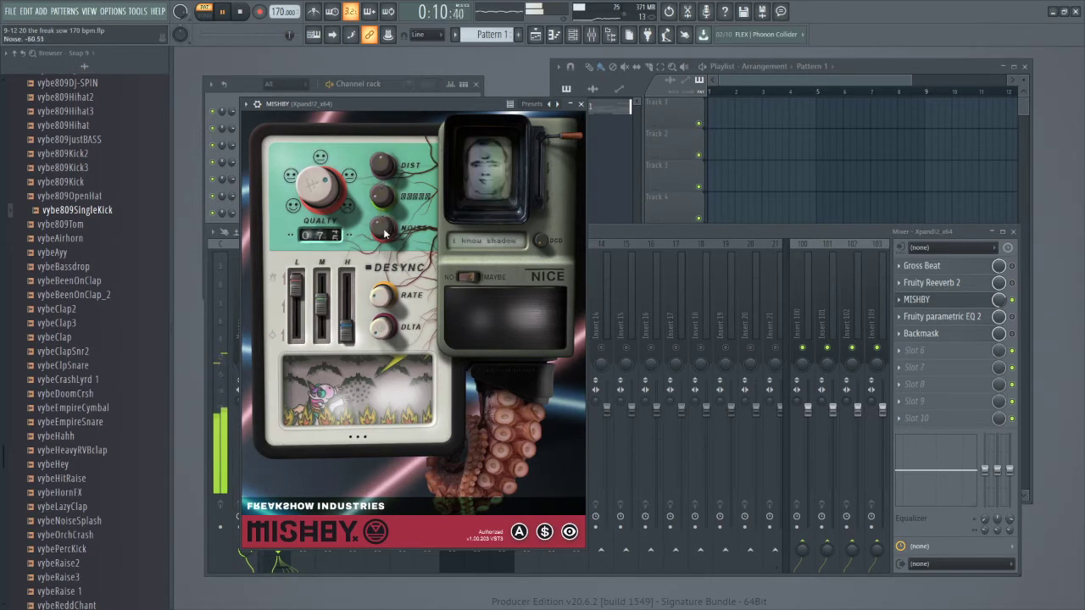
Step: Set MISHBY's Desync Low to 180.00 while listening, then open the Backmask plugin
key(space)
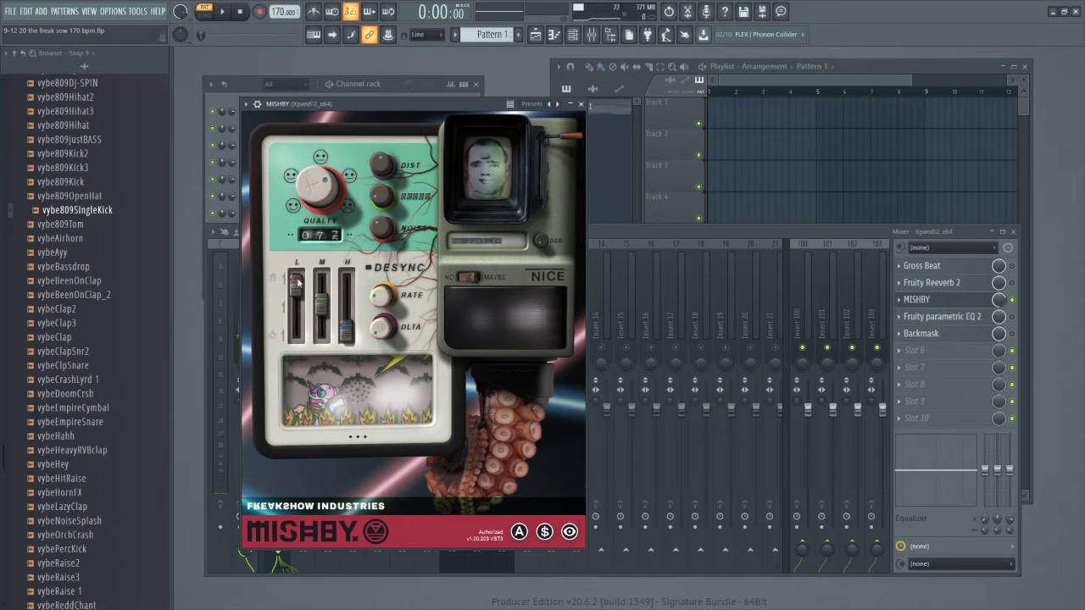
key(space)
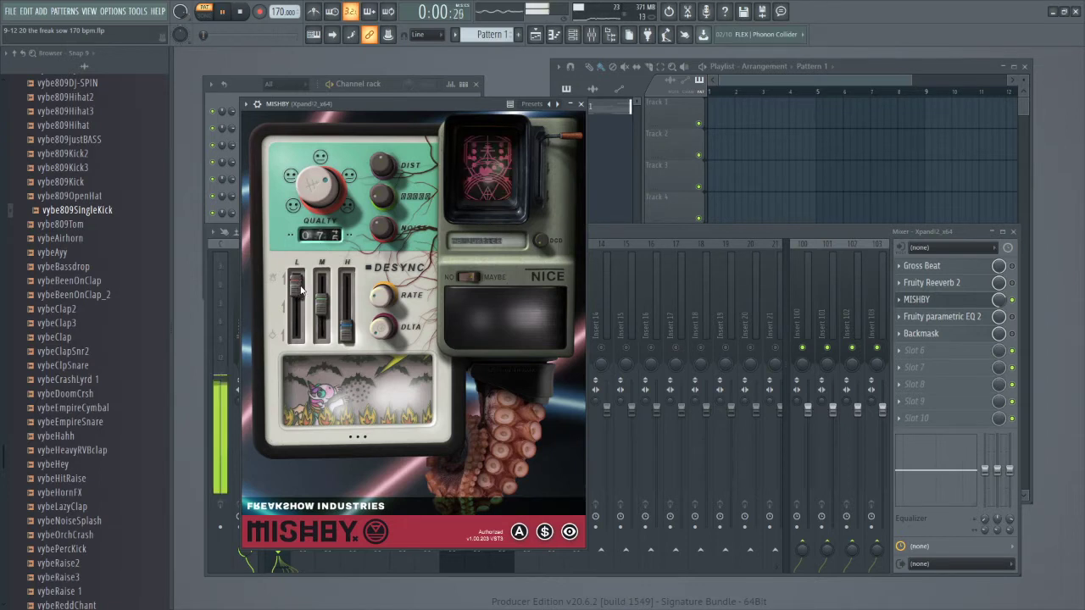
mouse_move(300, 289)
mouse_down()
mouse_move(301, 352)
mouse_move(303, 273)
mouse_move(307, 356)
mouse_move(303, 283)
mouse_up()
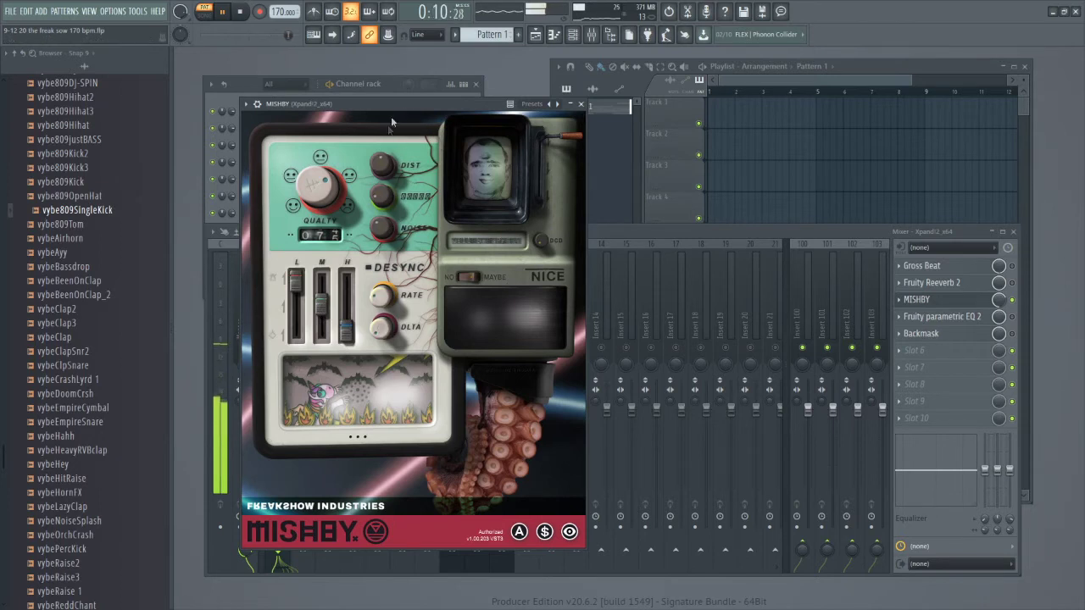
key(space)
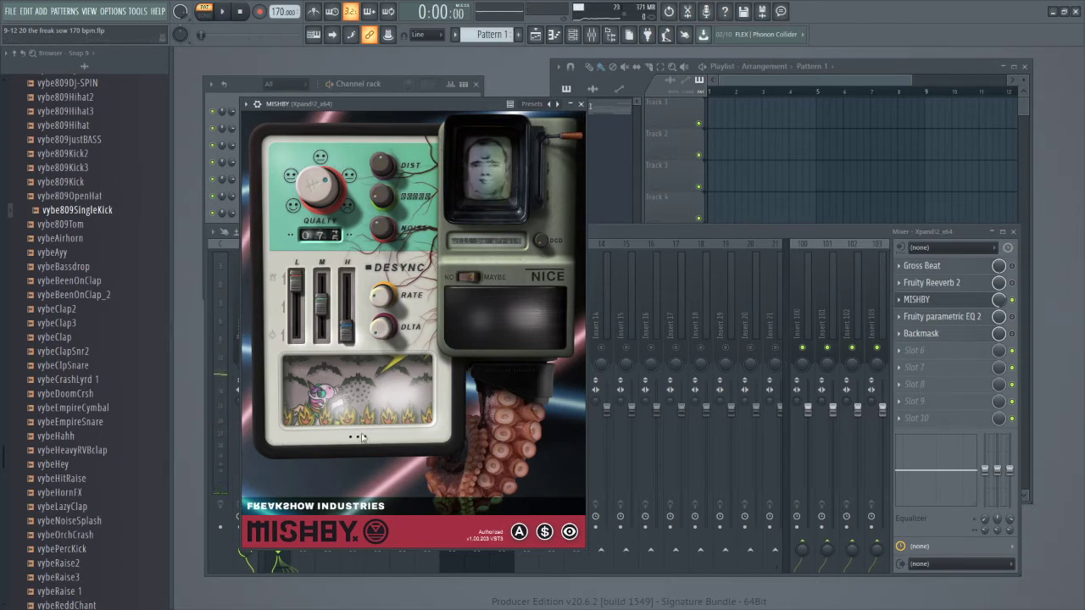
drag(295, 285, 320, 267)
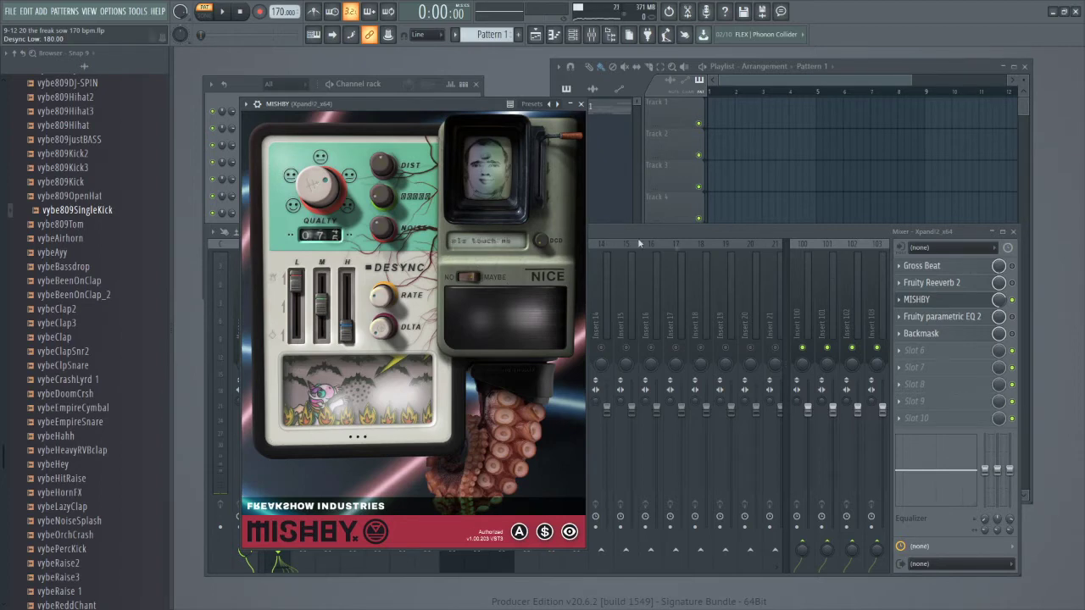
click(916, 334)
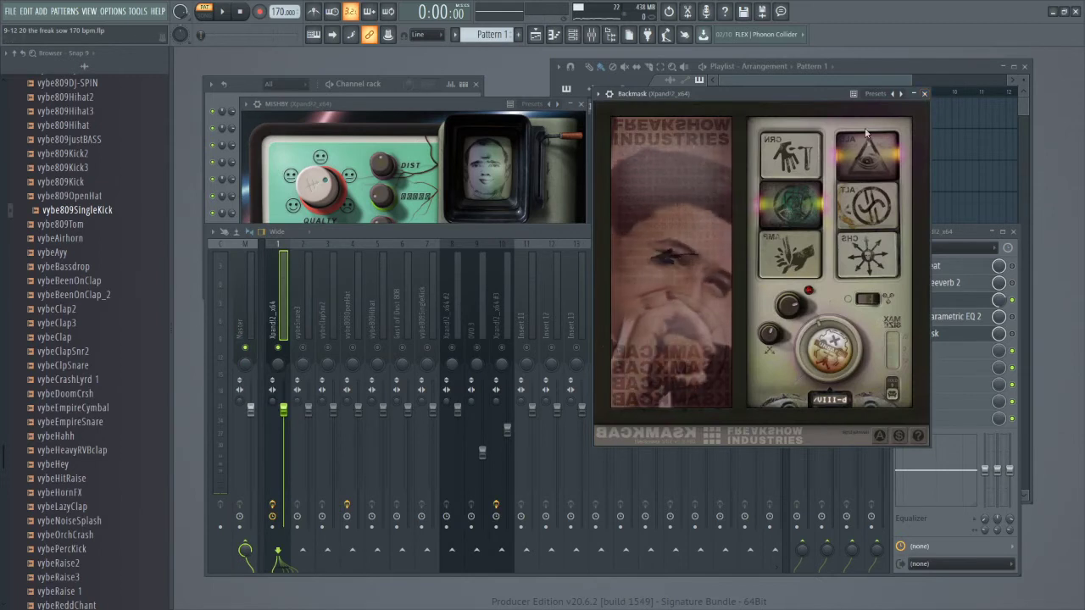
Step: Close the Backmask plugin window to reveal the Xpand!2 effect chain
click(924, 94)
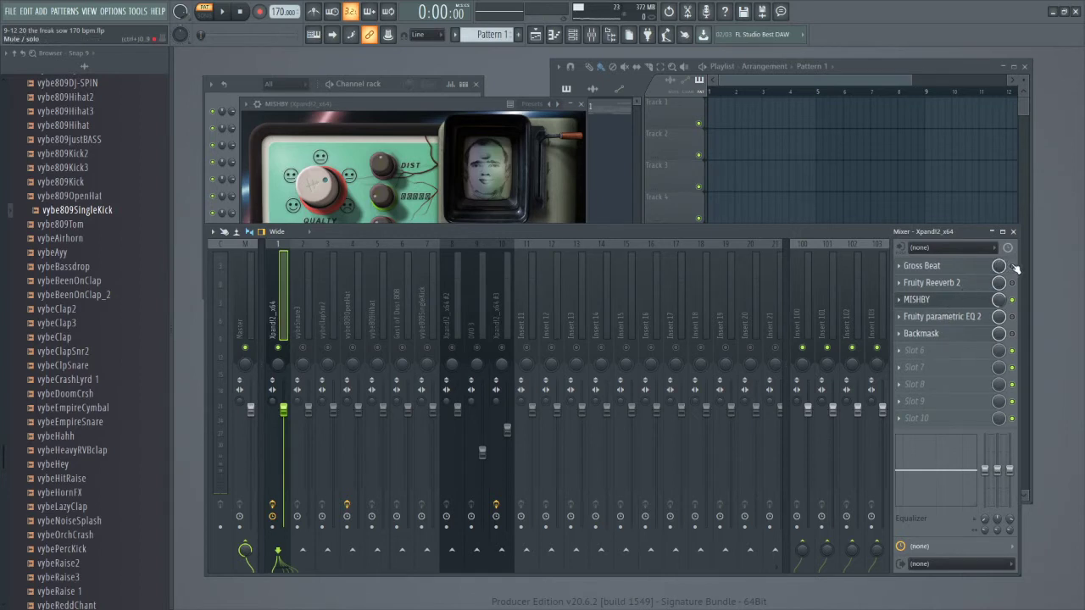
Step: Play the chain, bypass Fruity parametric EQ 2 to compare, then close the EQ and stop
key(space)
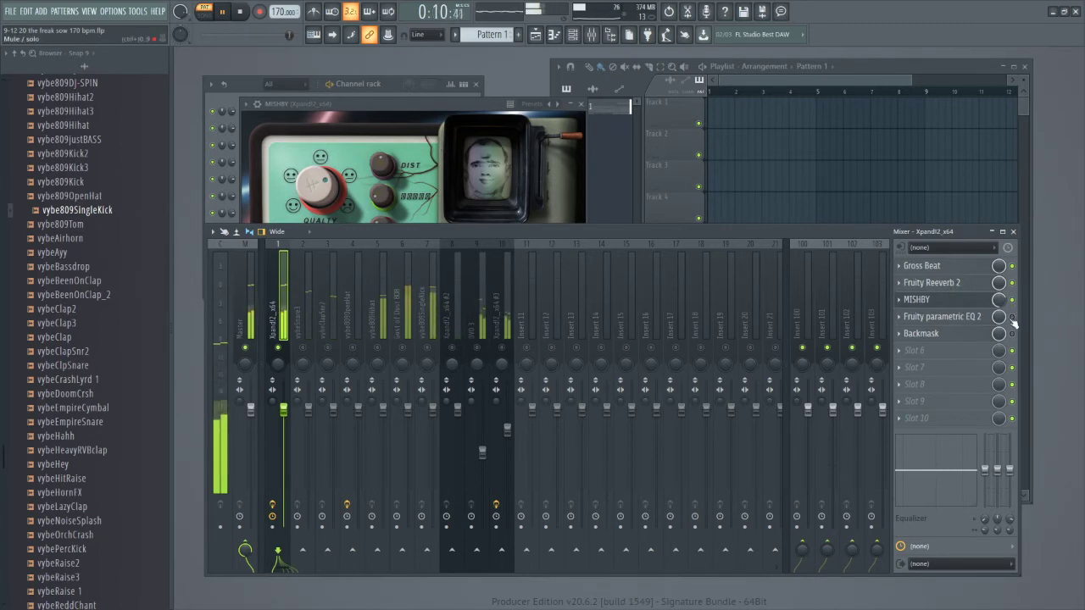
click(965, 316)
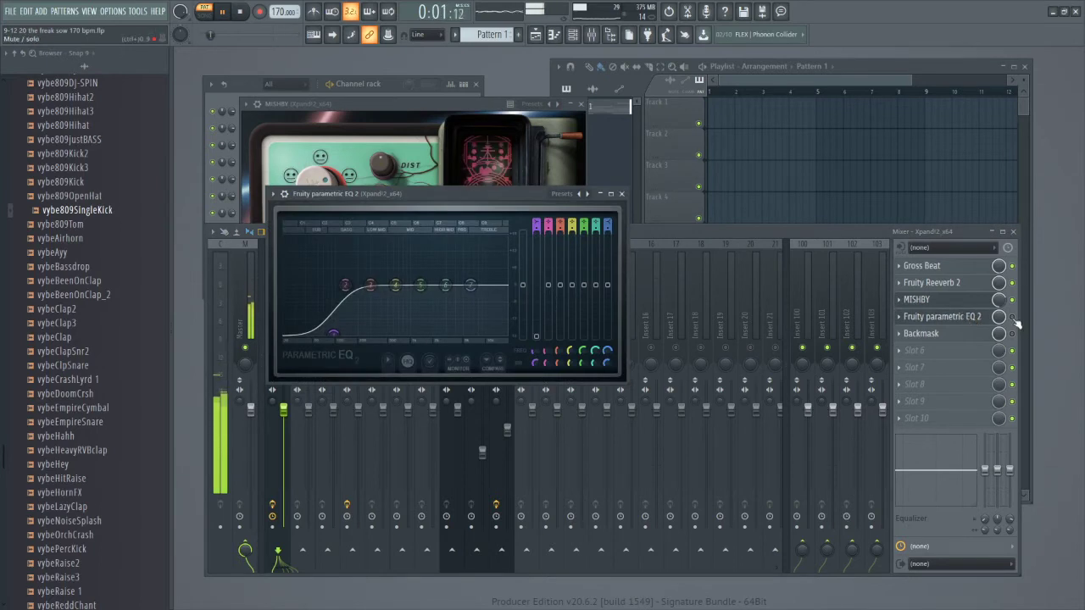
click(975, 317)
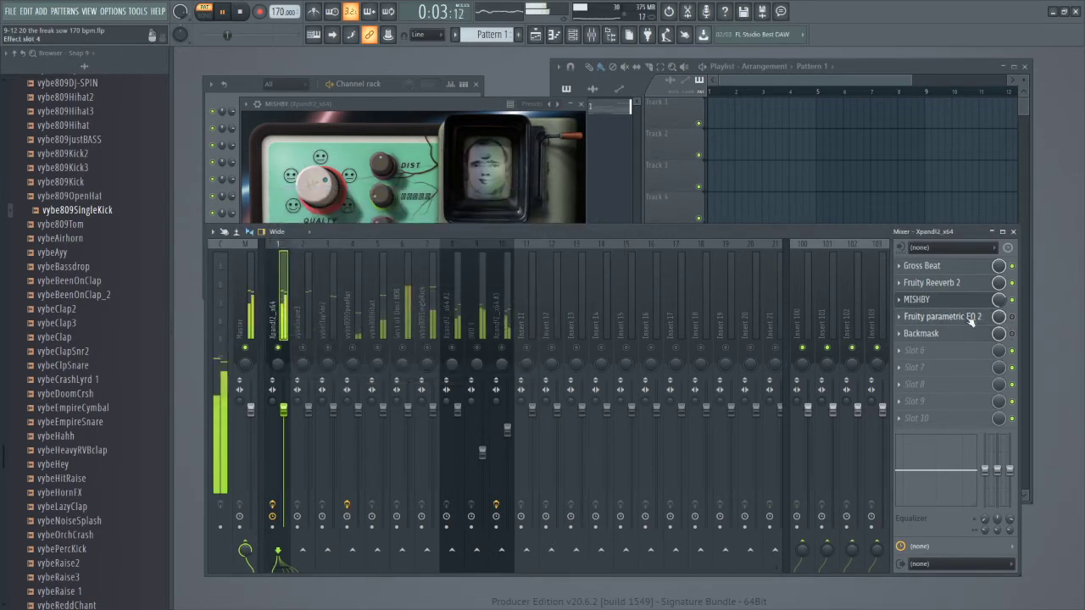
click(973, 316)
click(1013, 319)
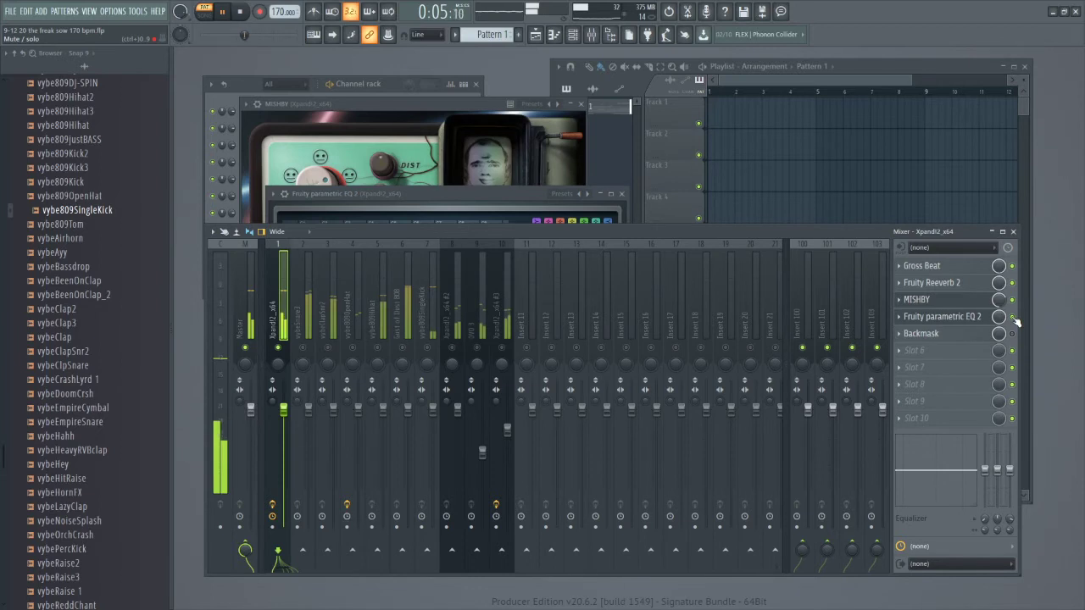
click(965, 316)
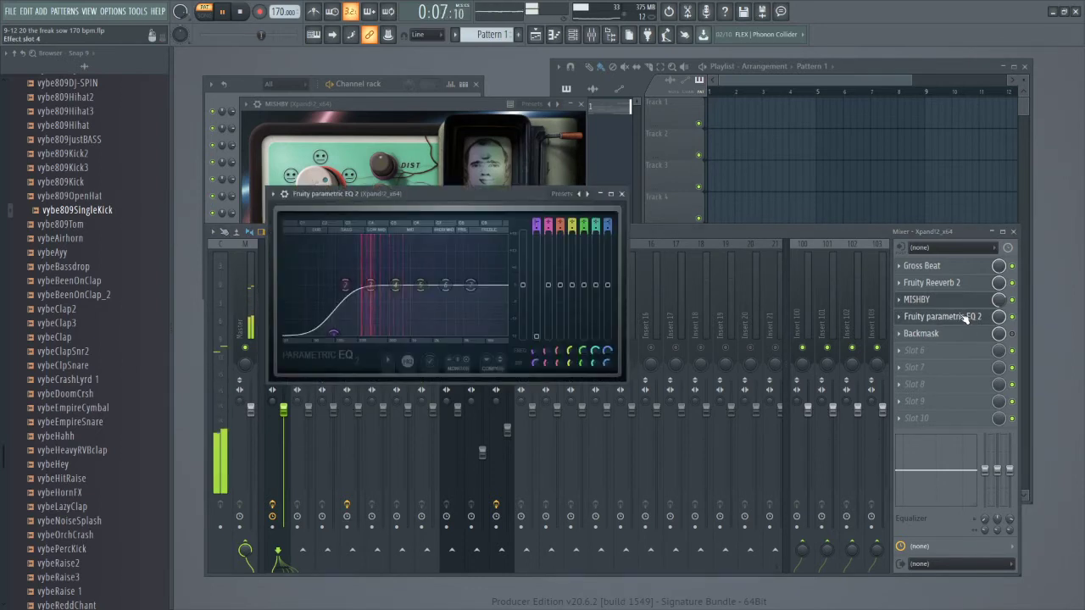
click(1012, 318)
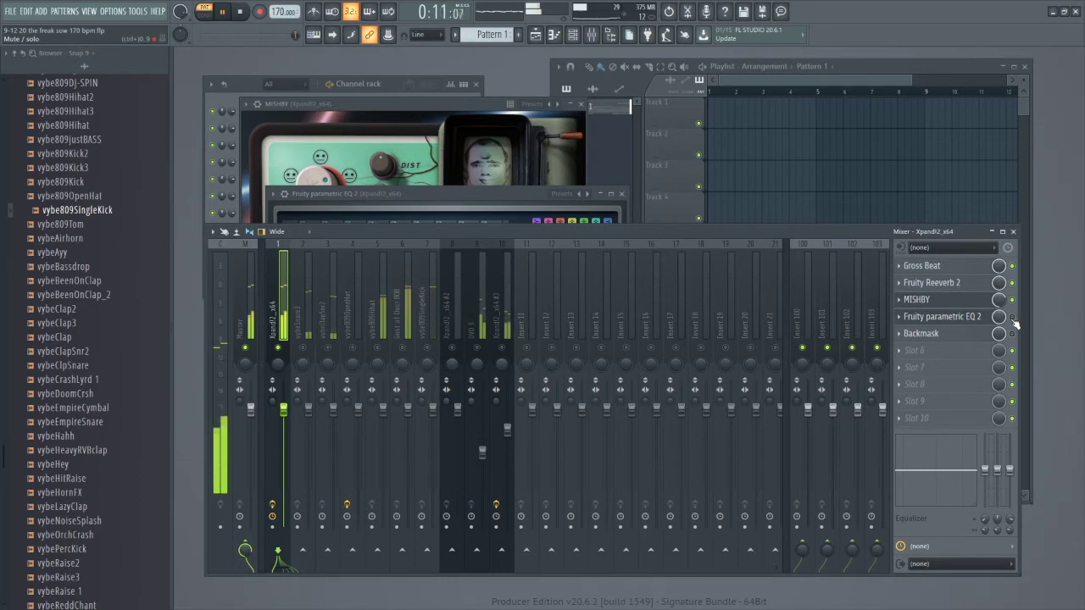
click(967, 317)
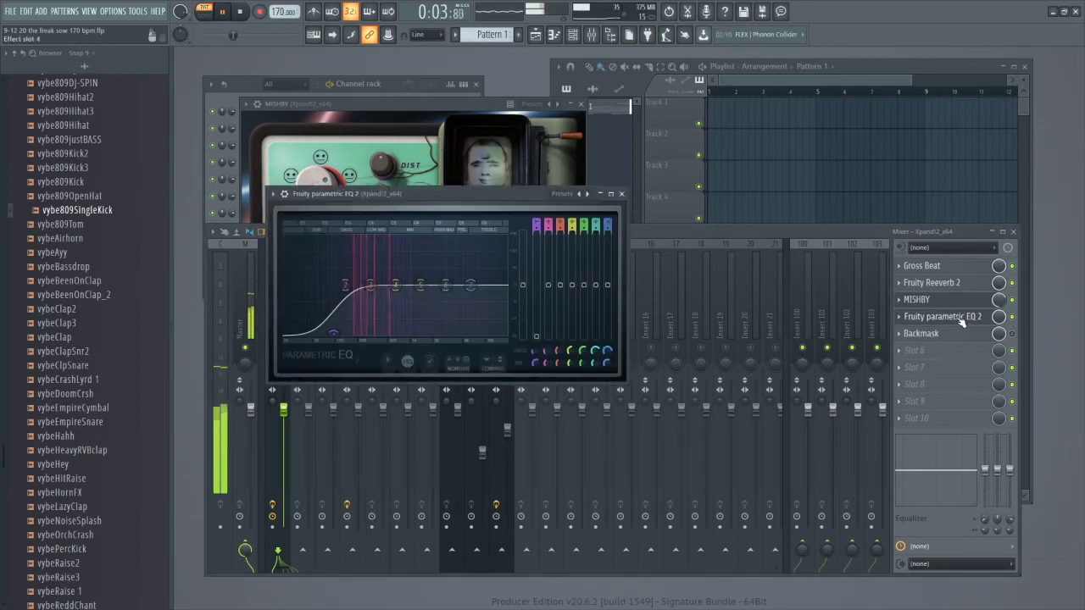
click(622, 194)
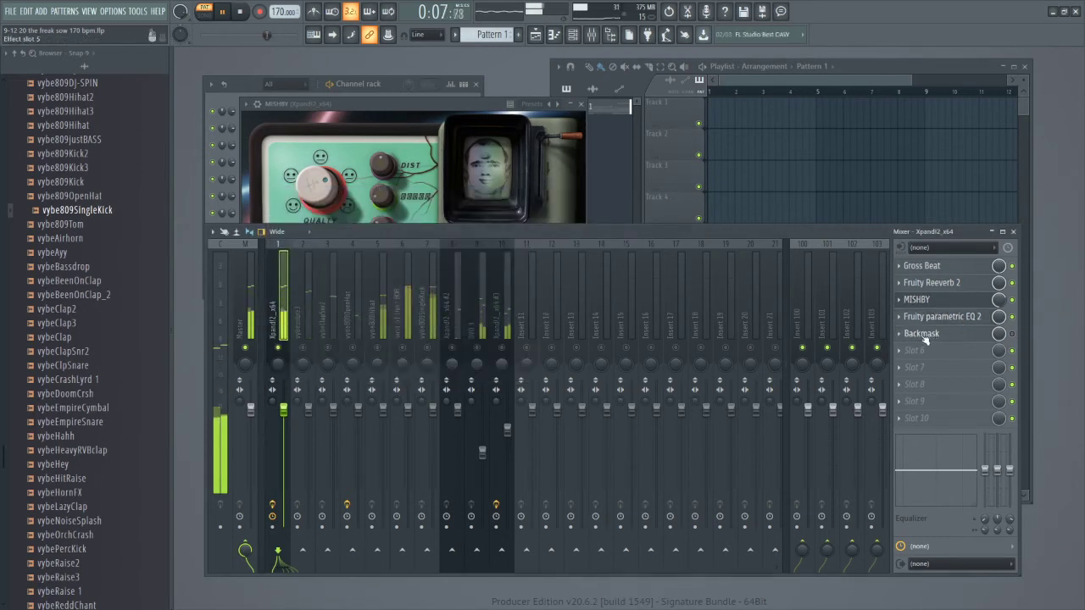
key(space)
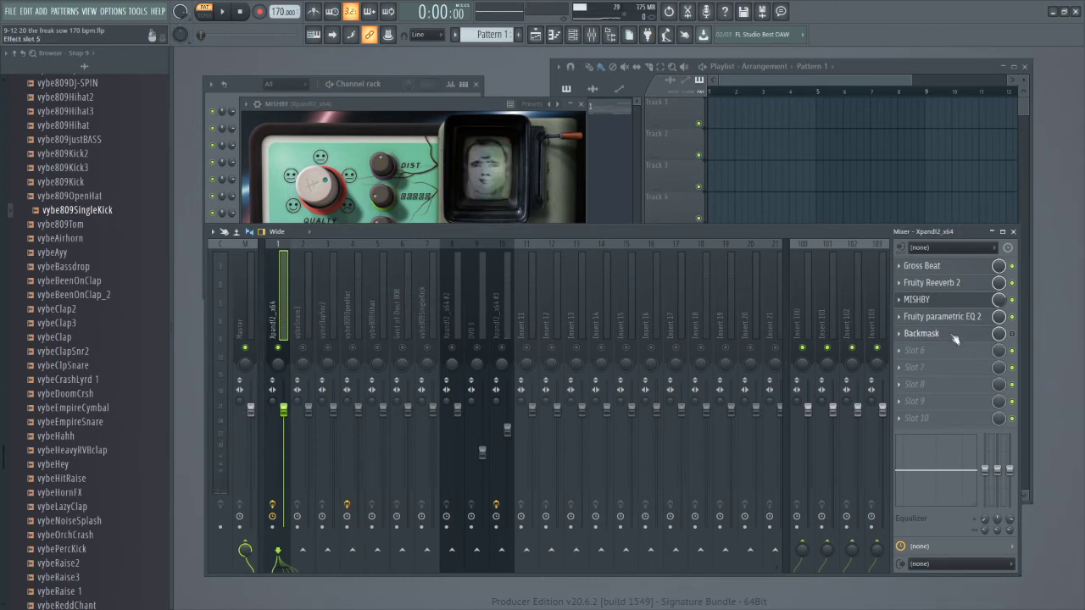
Step: Open Backmask and MISHBY, play the melody, and lower Backmask's mix from 64 to 59.6
click(950, 334)
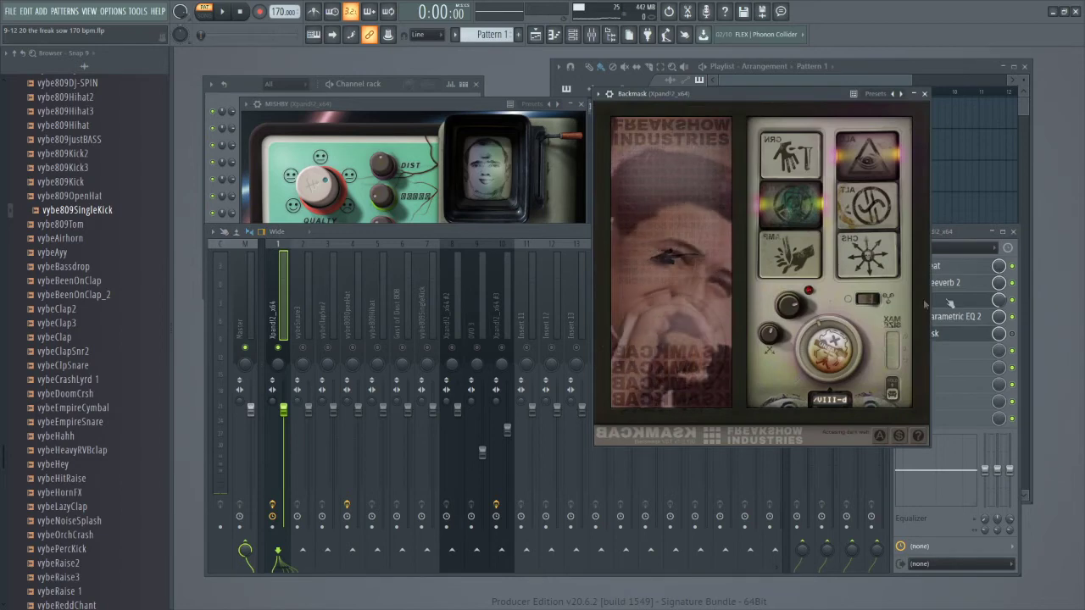
click(507, 119)
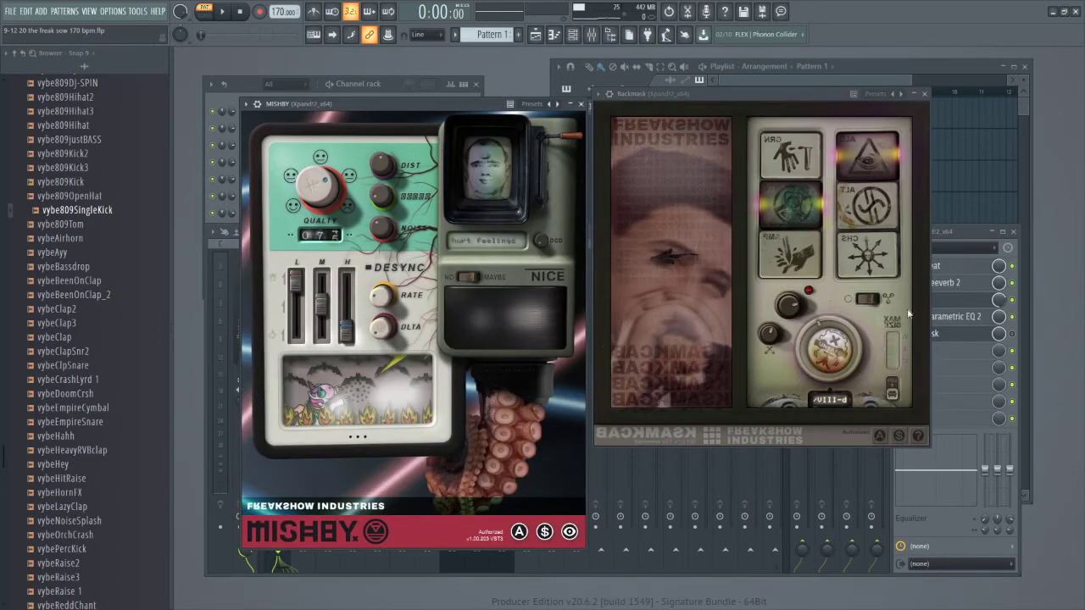
click(1018, 341)
click(736, 93)
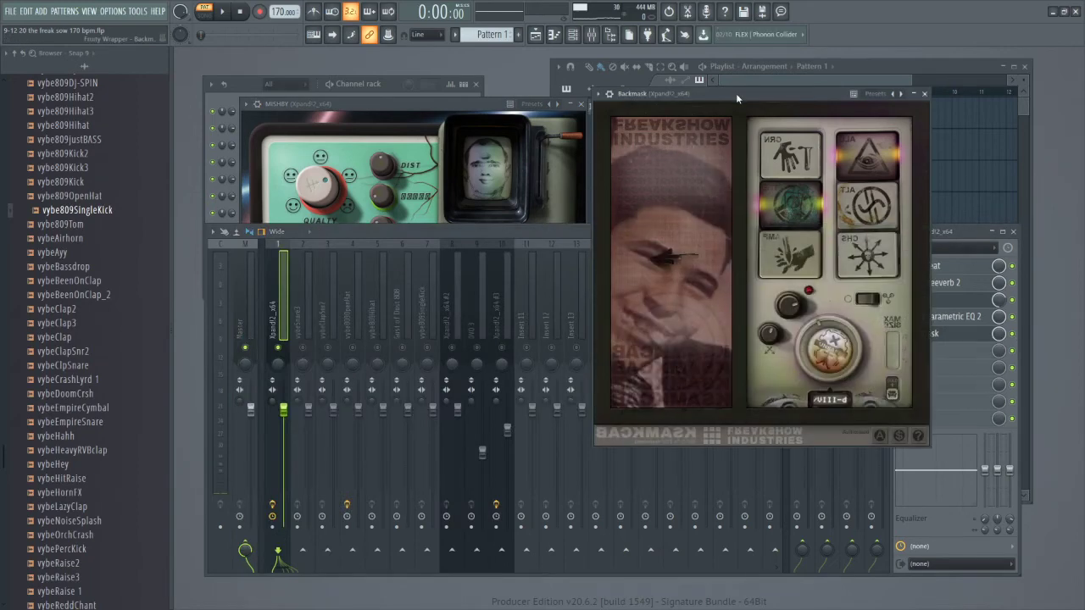
key(space)
click(487, 101)
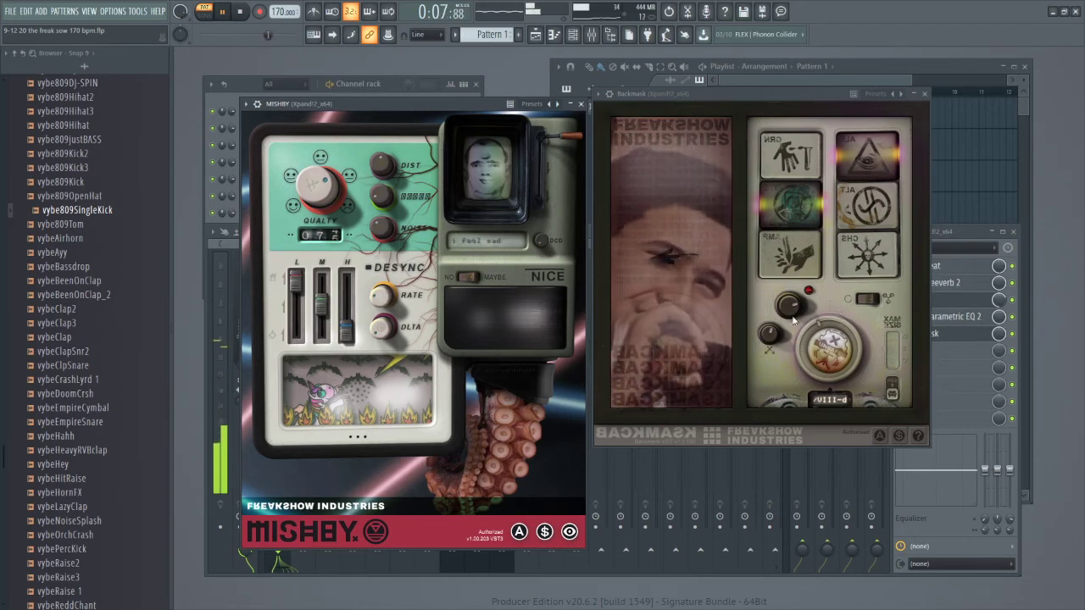
click(771, 336)
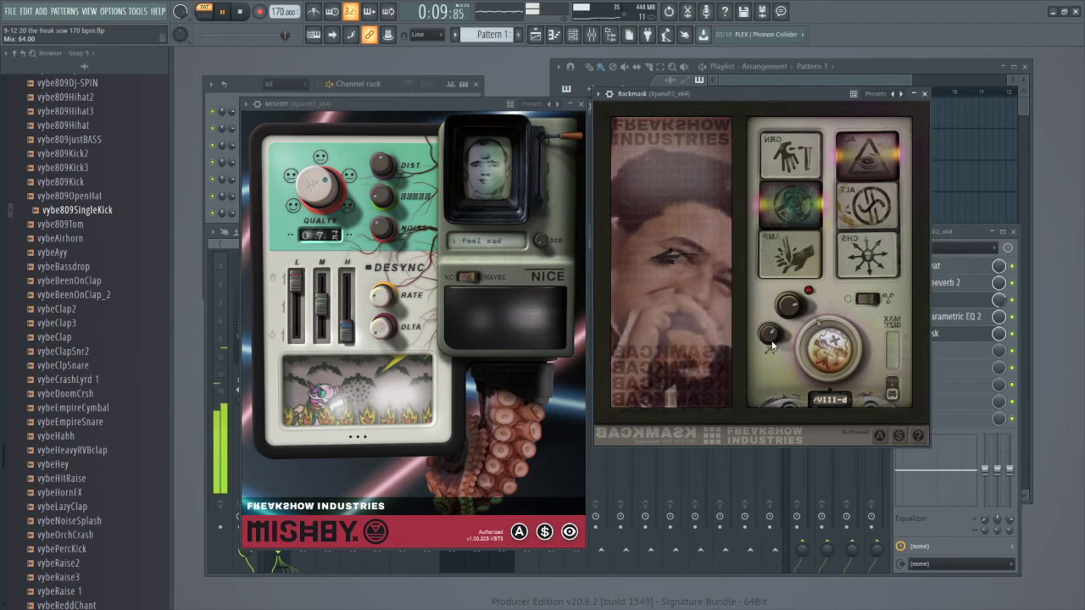
drag(771, 340, 769, 351)
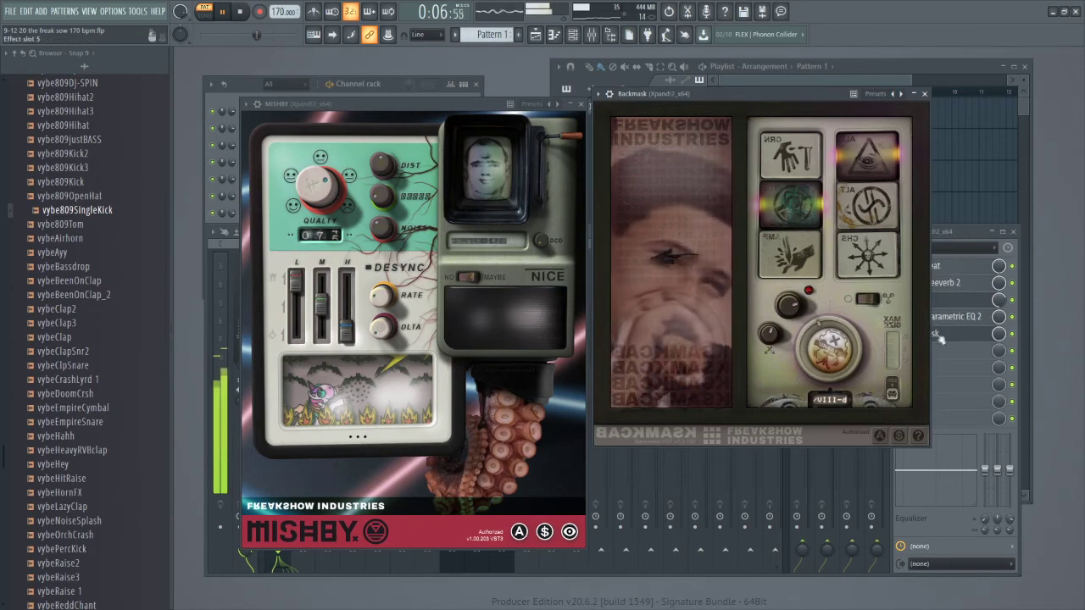
click(994, 316)
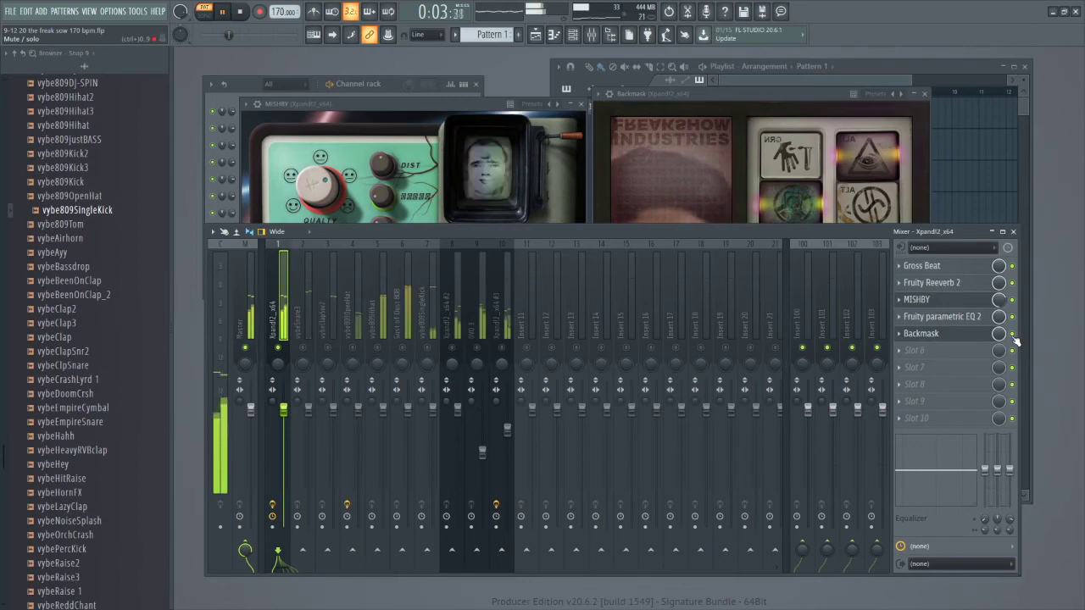
Step: Stop the melody and drag the Mixer window a little lower
key(space)
drag(825, 234, 821, 257)
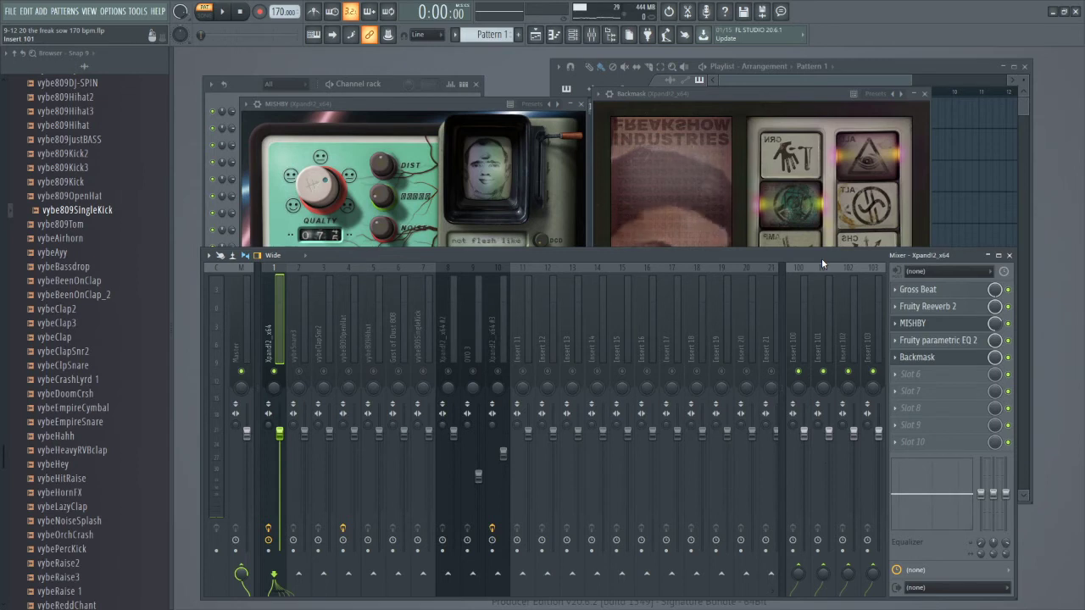
Step: Raise the MISHBY window, then the Backmask window, side by side above the mixer
click(417, 105)
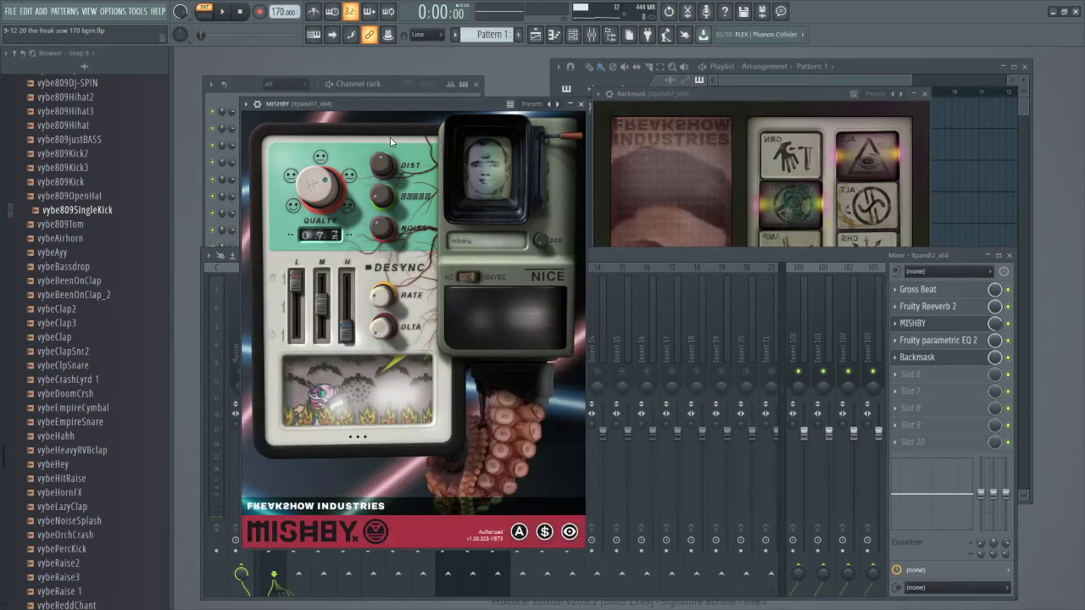
click(731, 95)
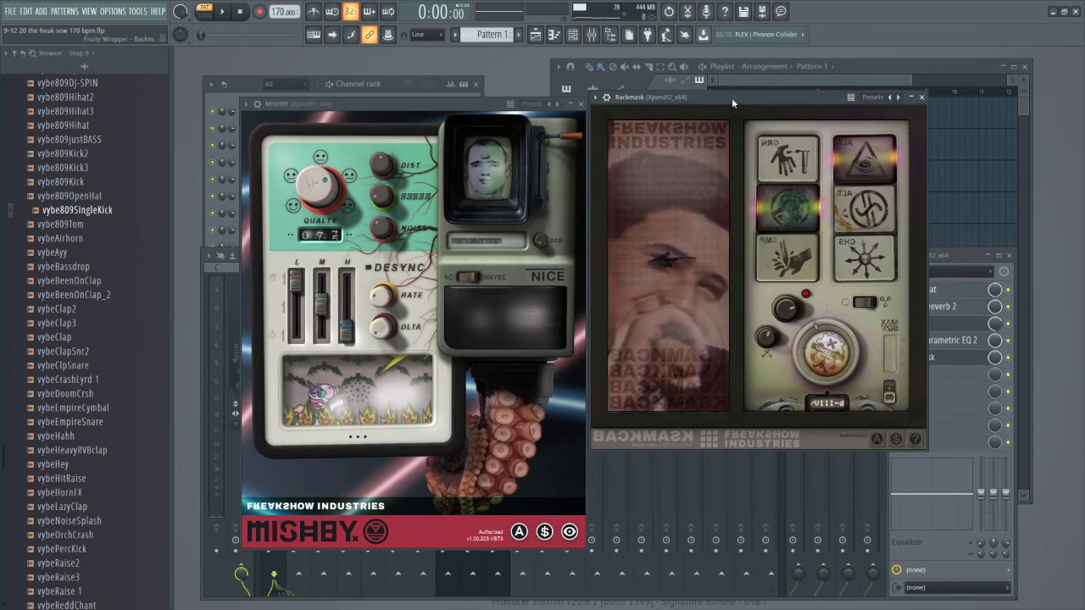
Step: Bypass Gross Beat, Fruity Reeverb 2, MISHBY, parametric EQ 2 and Backmask, then play the dry melody
click(1008, 289)
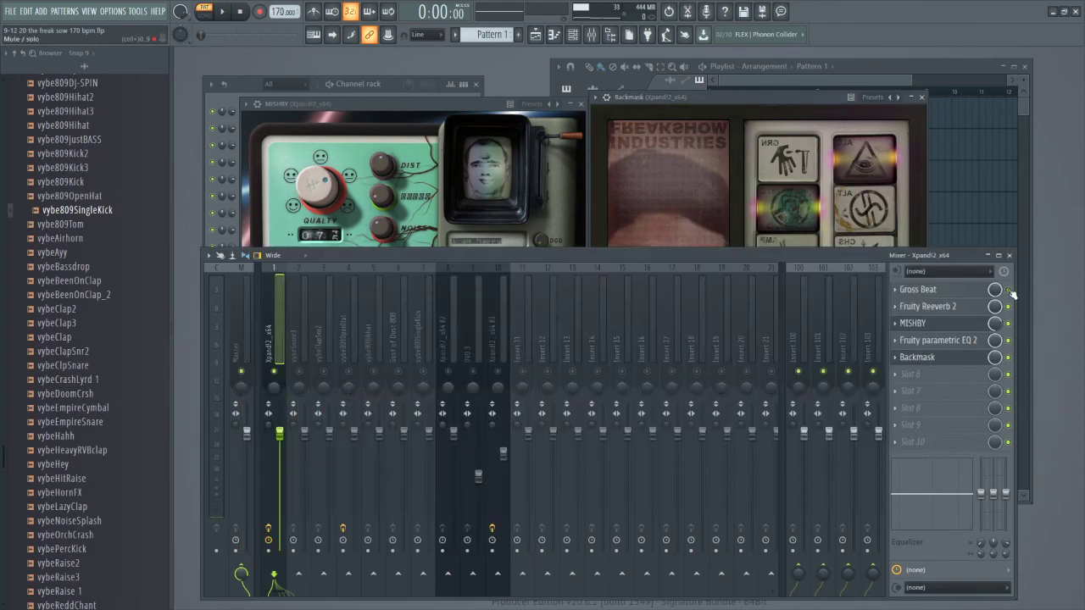
click(1008, 306)
click(1008, 323)
click(1008, 340)
click(1008, 357)
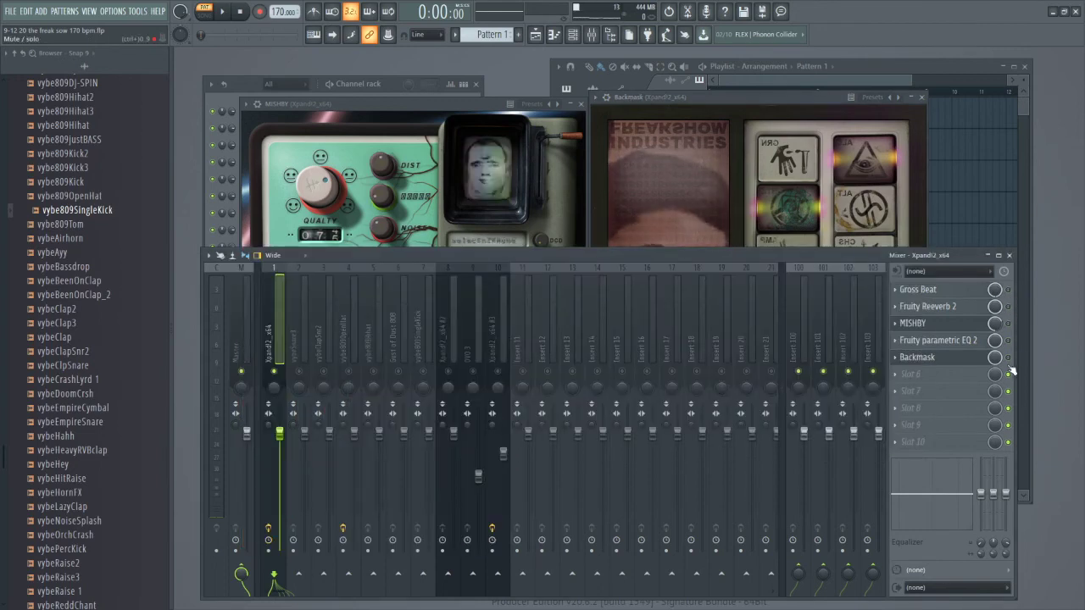
key(space)
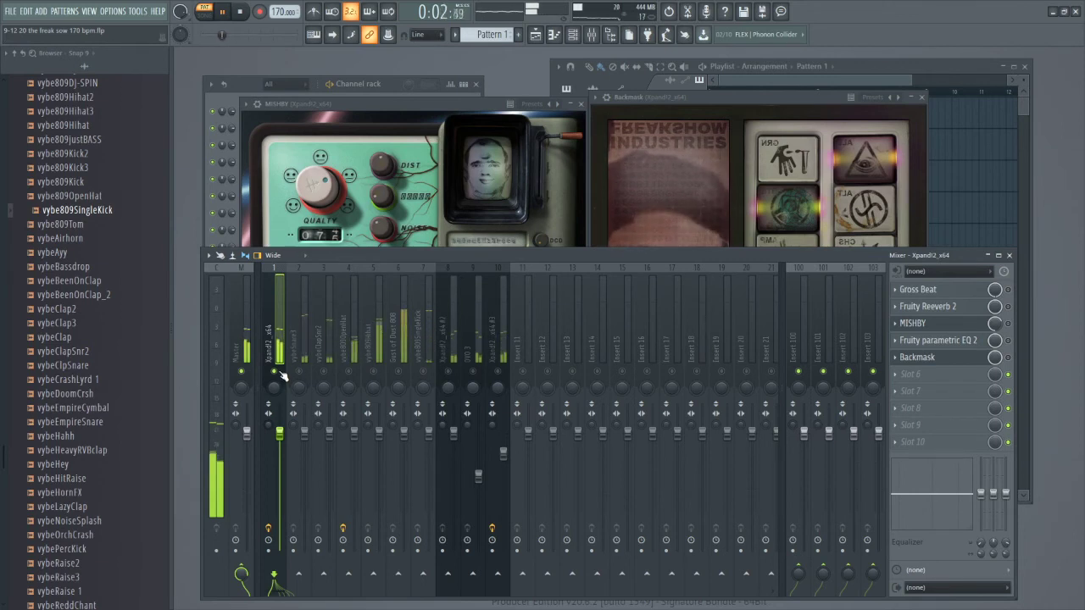
key(space)
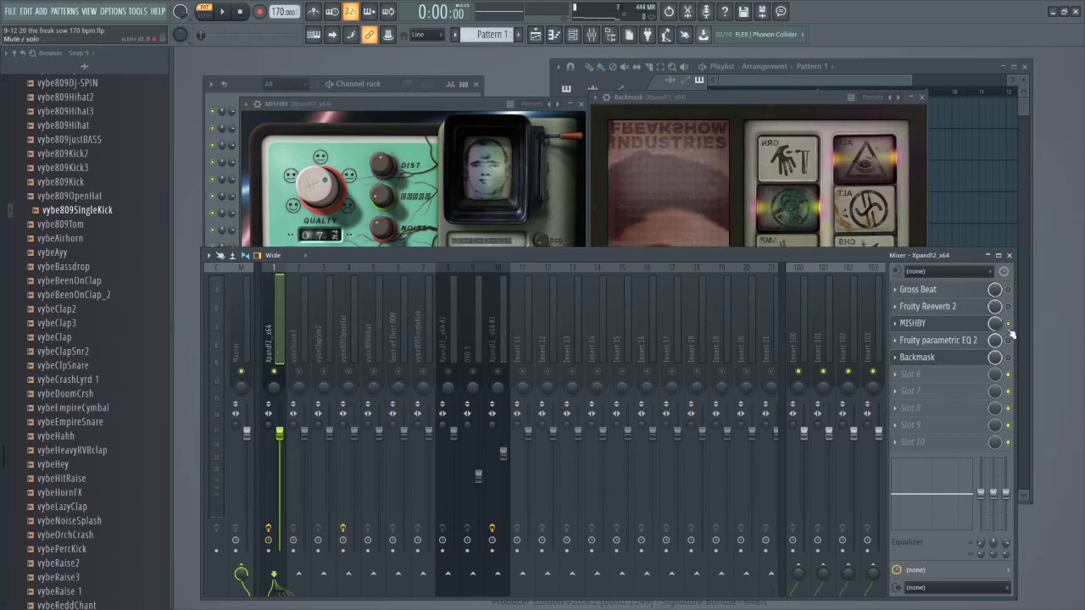
Step: Turn all five melody effects back on and play the melody with them
click(1008, 323)
click(1008, 306)
click(1008, 289)
click(1008, 340)
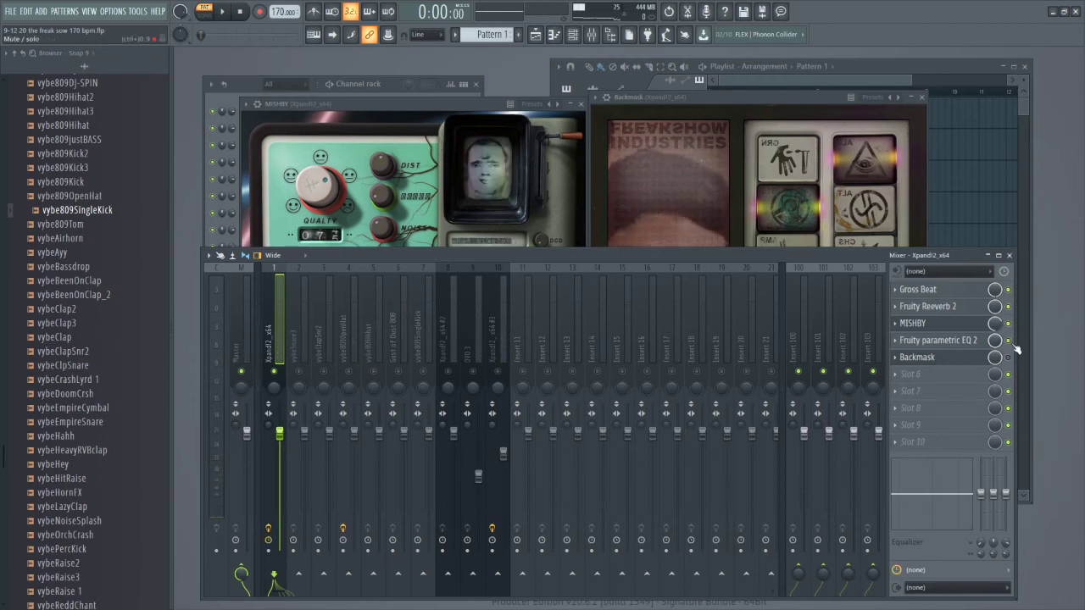
click(1008, 358)
key(space)
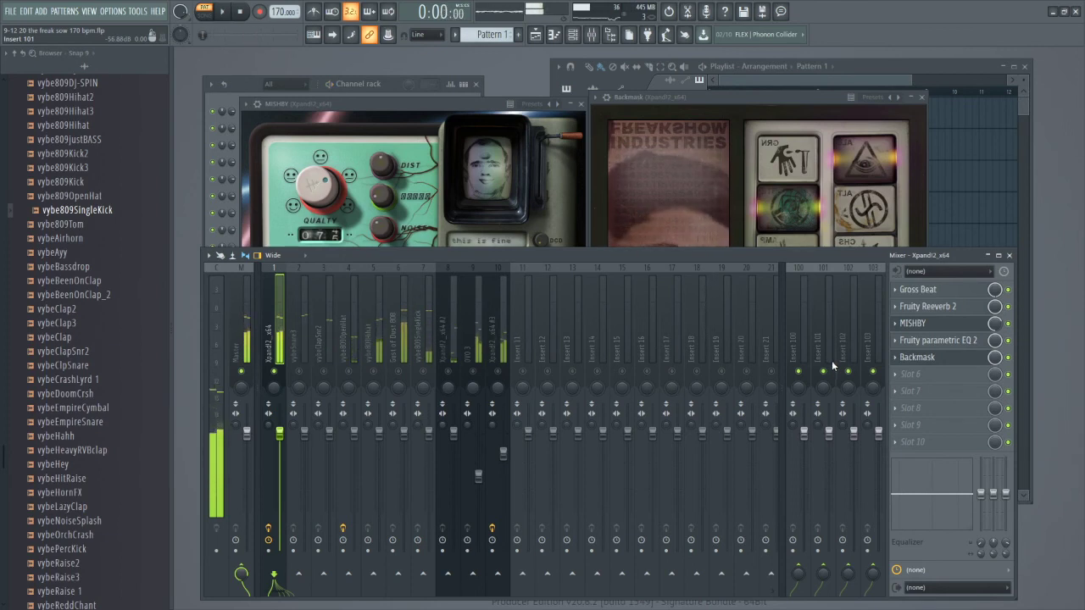
key(space)
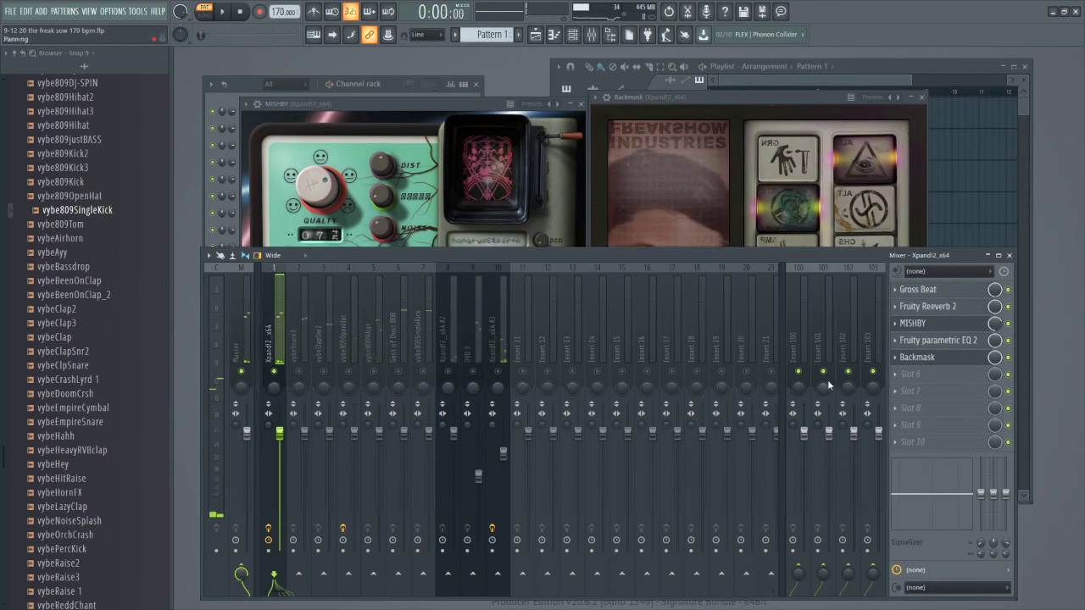